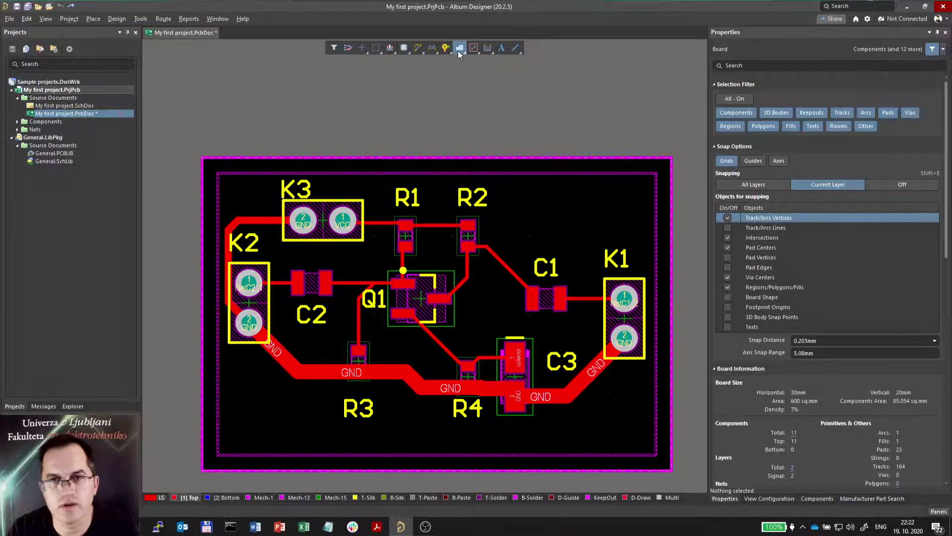
Outline a Top Layer polygon pour on the board's corners, covering the whole board outline.
click(457, 50)
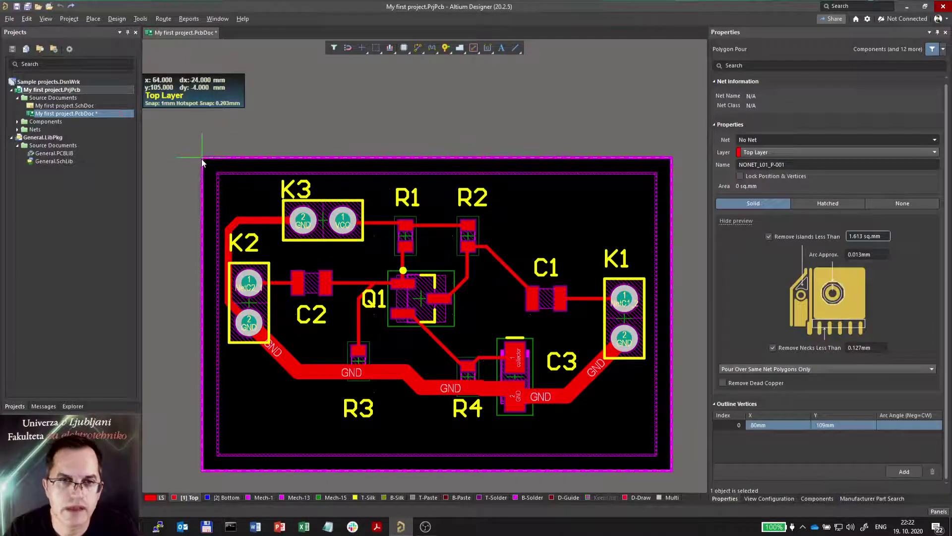
click(202, 158)
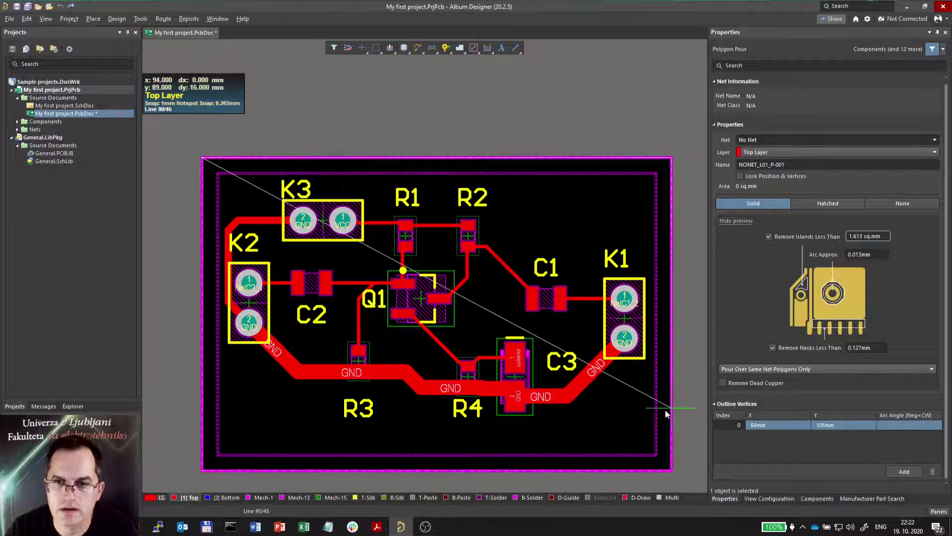
click(670, 468)
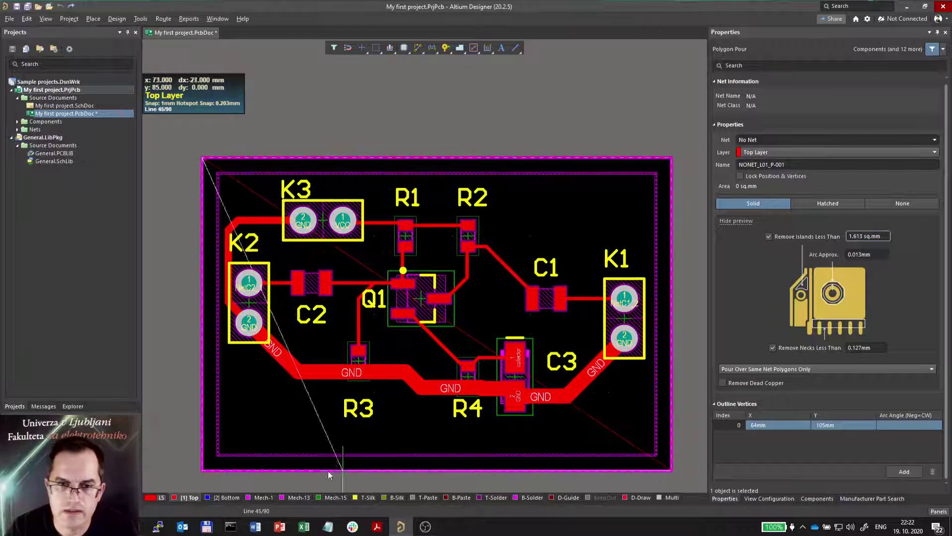
click(202, 469)
right_click(207, 470)
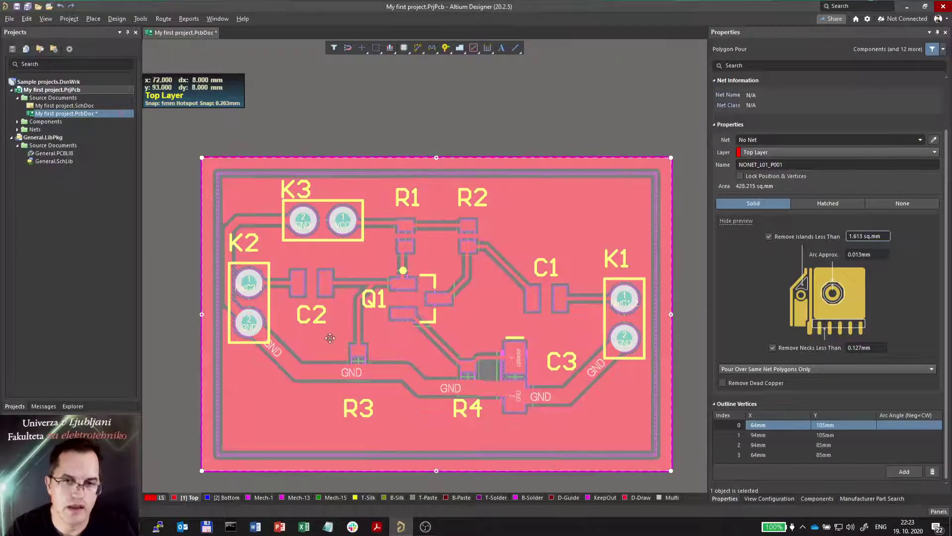
click(594, 138)
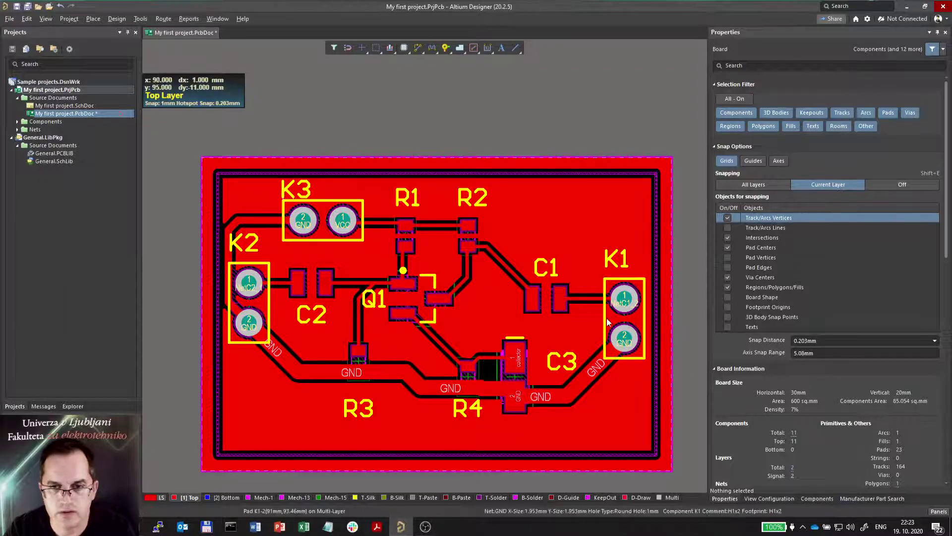
Assign the copper pour to the GND net in Properties.
click(254, 412)
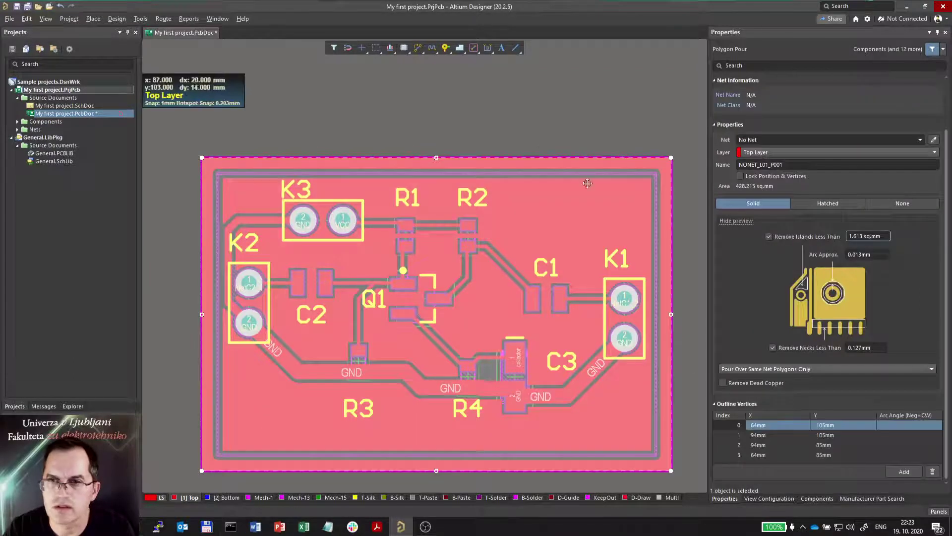
click(772, 140)
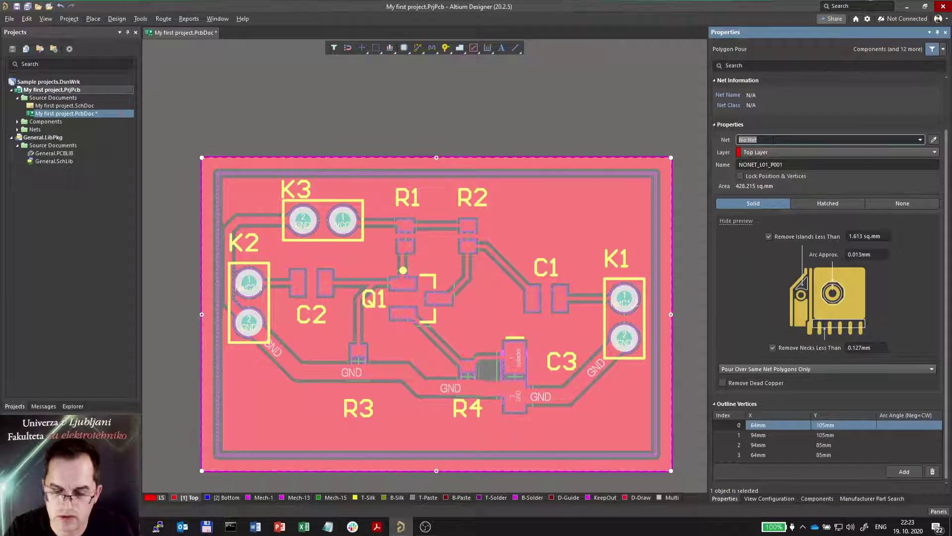
key(Return)
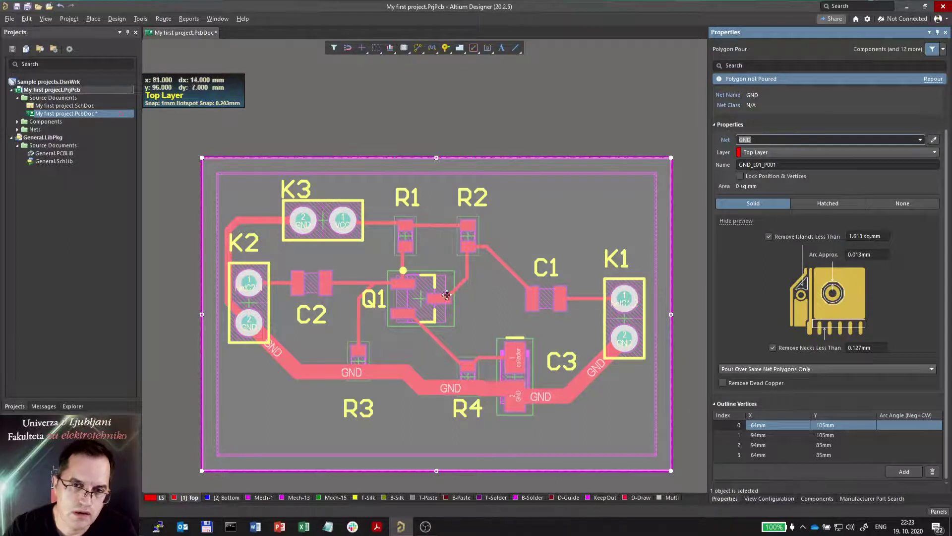
click(532, 83)
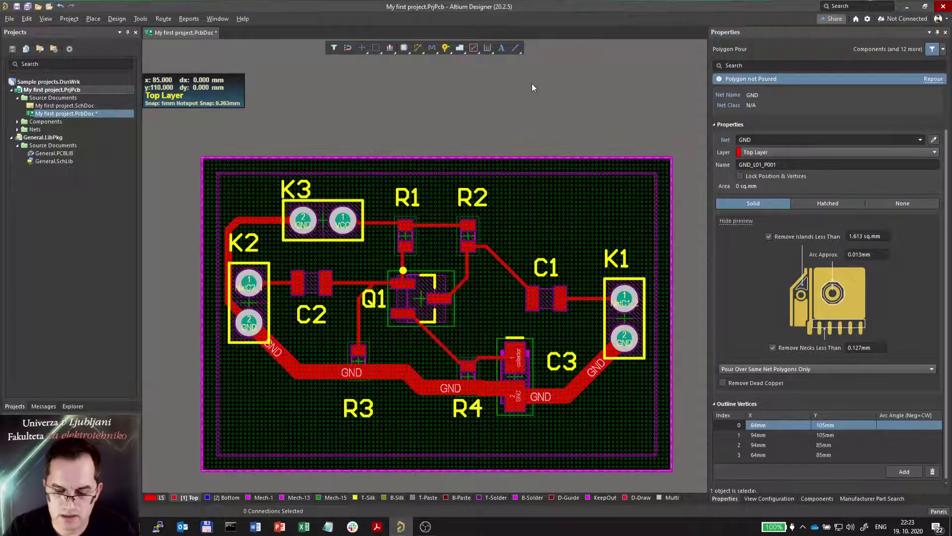
Repour the selected GND polygon through its Polygon Actions context menu.
right_click(545, 217)
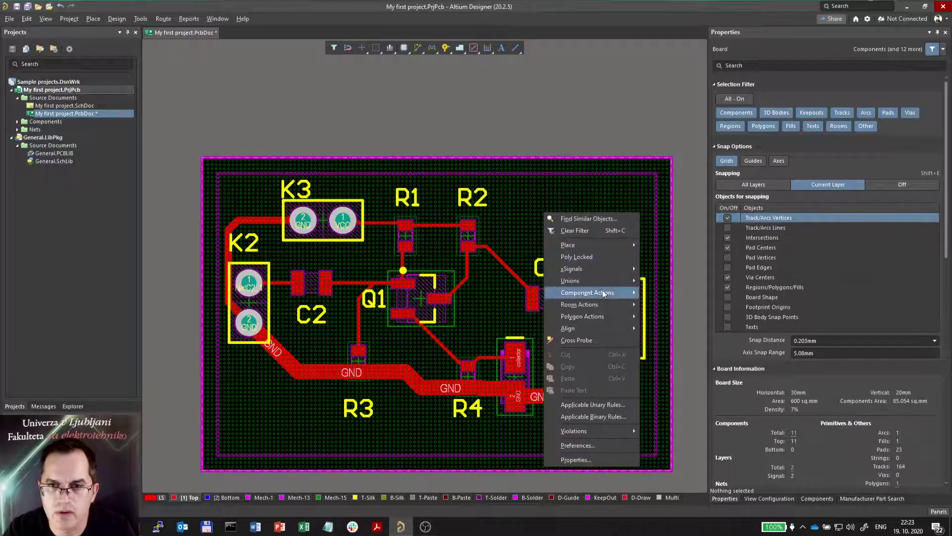
click(679, 269)
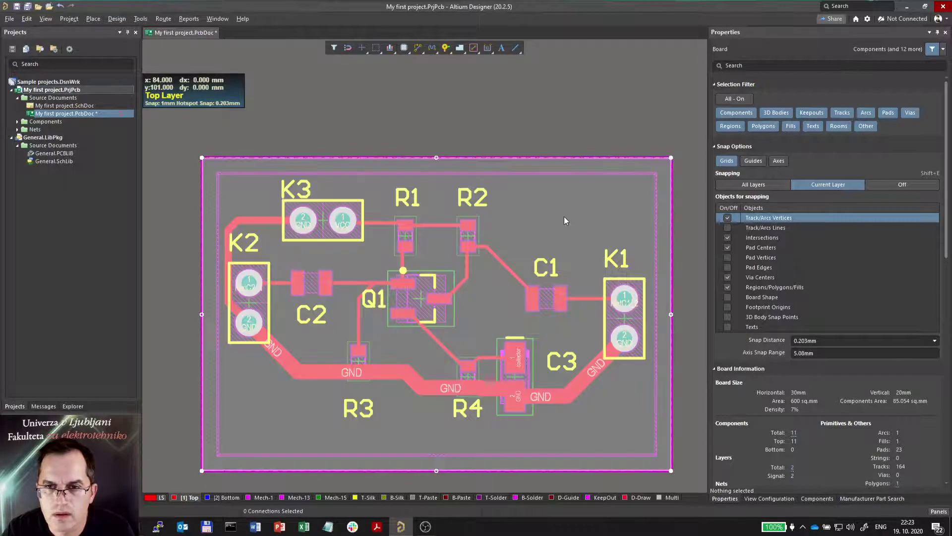
right_click(564, 217)
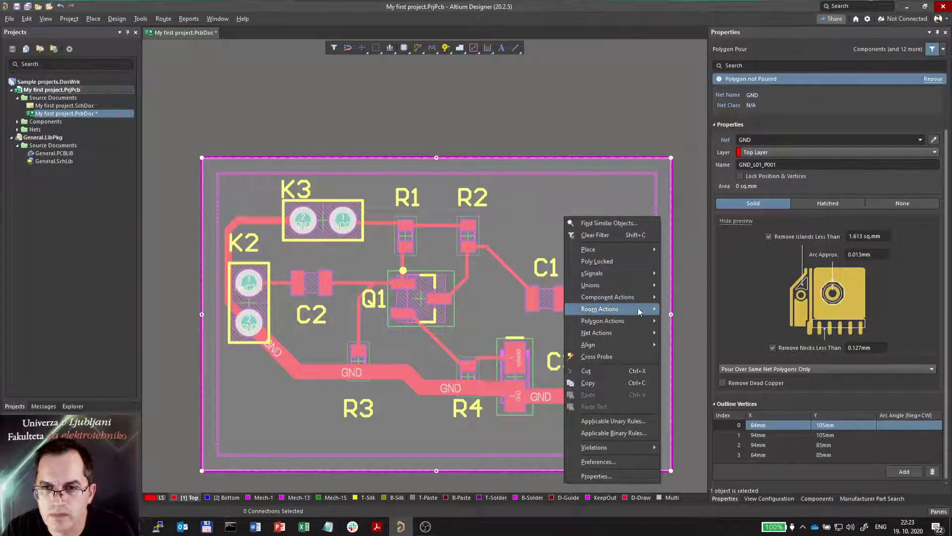
mouse_move(634, 323)
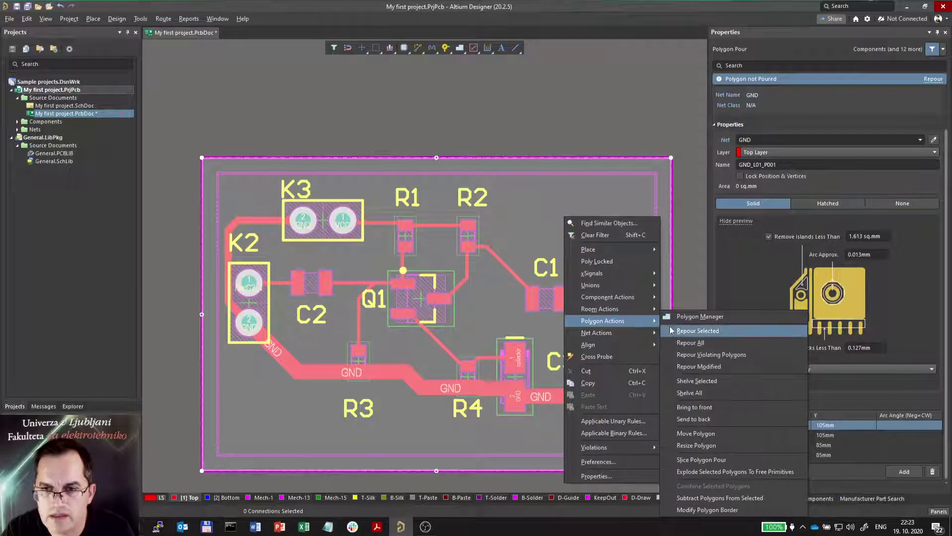
click(686, 331)
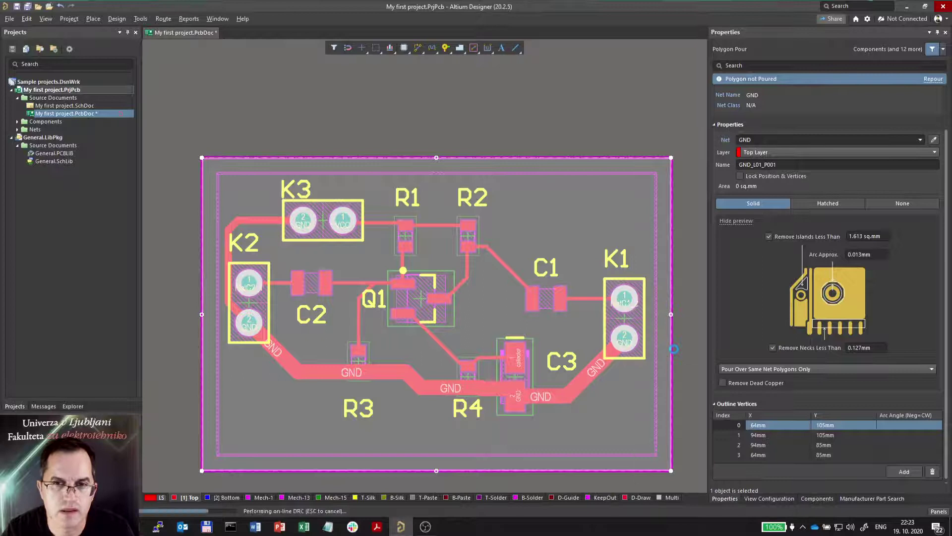
click(472, 129)
Repour all polygons with the Y, A shortcut, then reselect the GND pour.
click(533, 218)
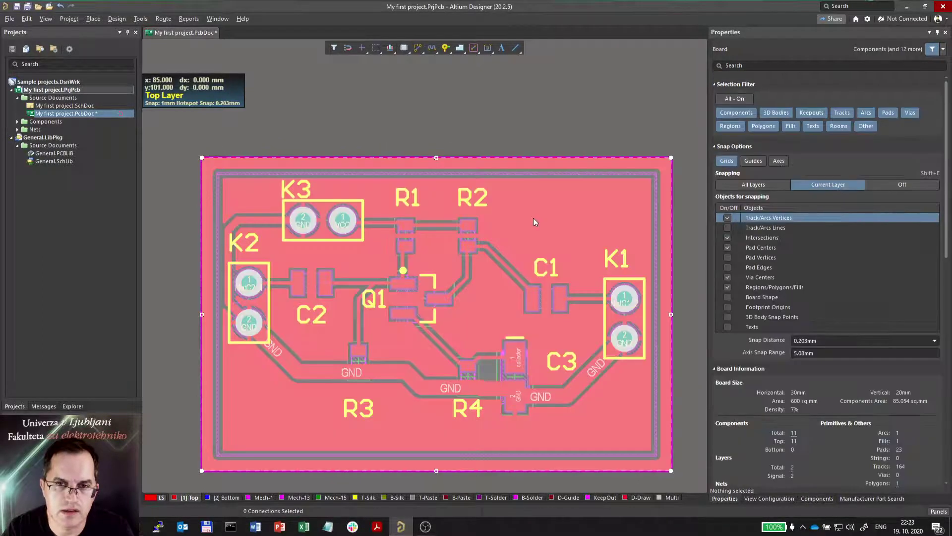
right_click(534, 218)
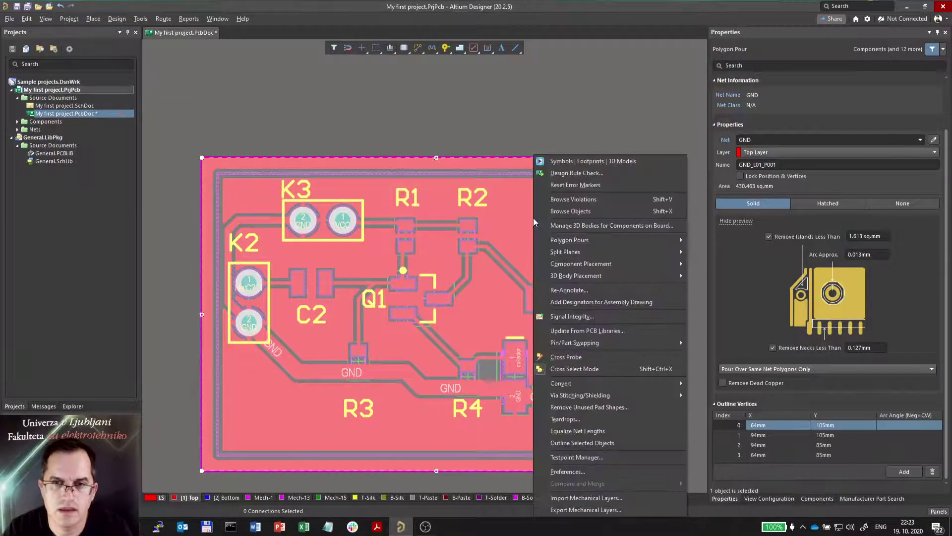
key(y)
key(a)
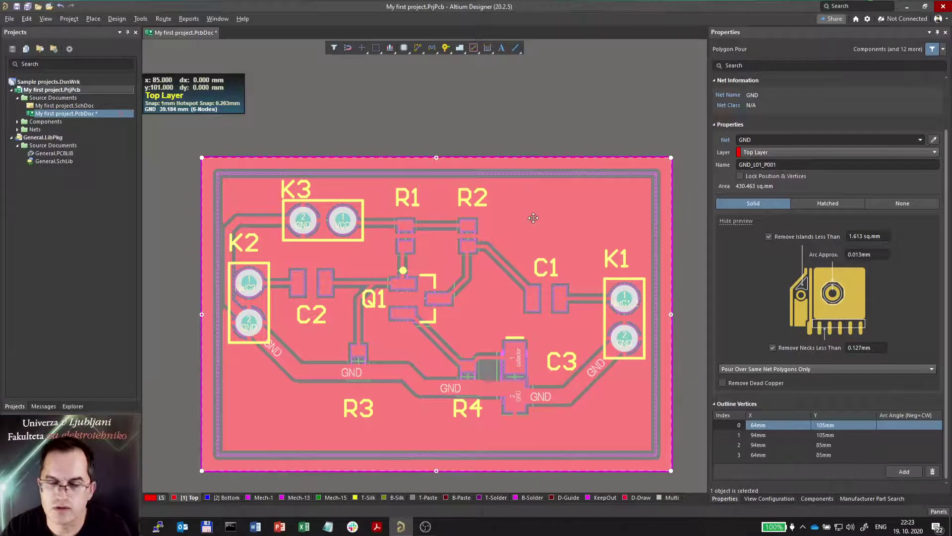
click(550, 114)
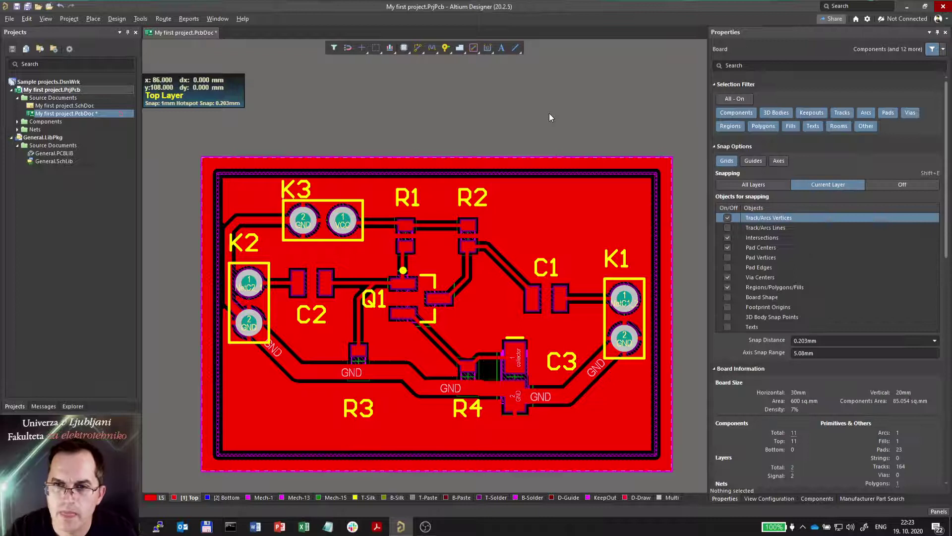
click(558, 192)
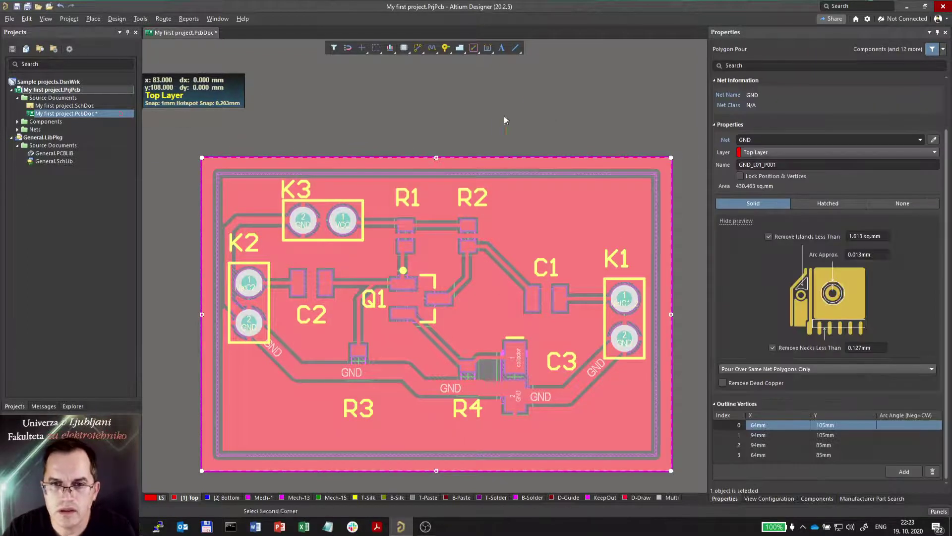
Set the GND pour's pour-over option to Pour Over All Same Net Objects.
click(504, 120)
ctrl+scroll(246, 326, up, 3)
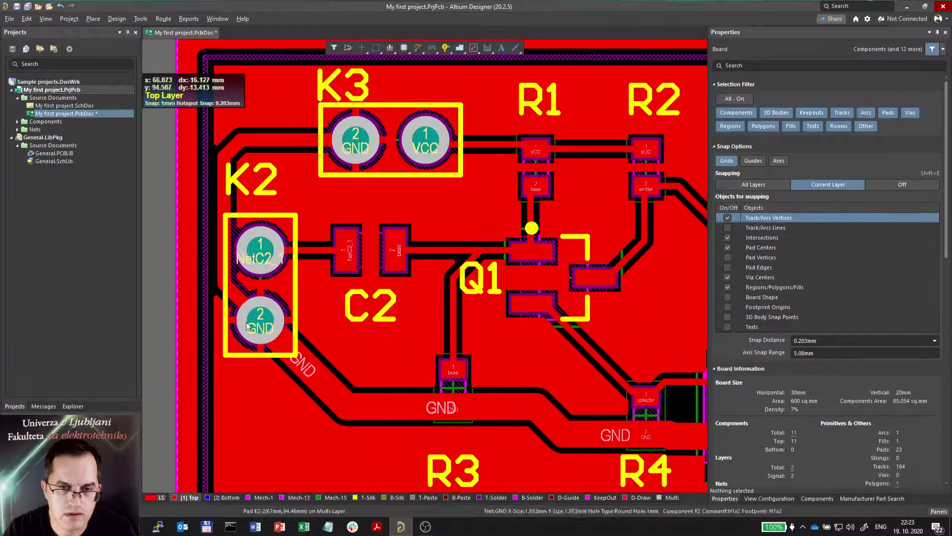
ctrl+scroll(246, 326, down, 2)
right_drag(655, 454, 437, 427)
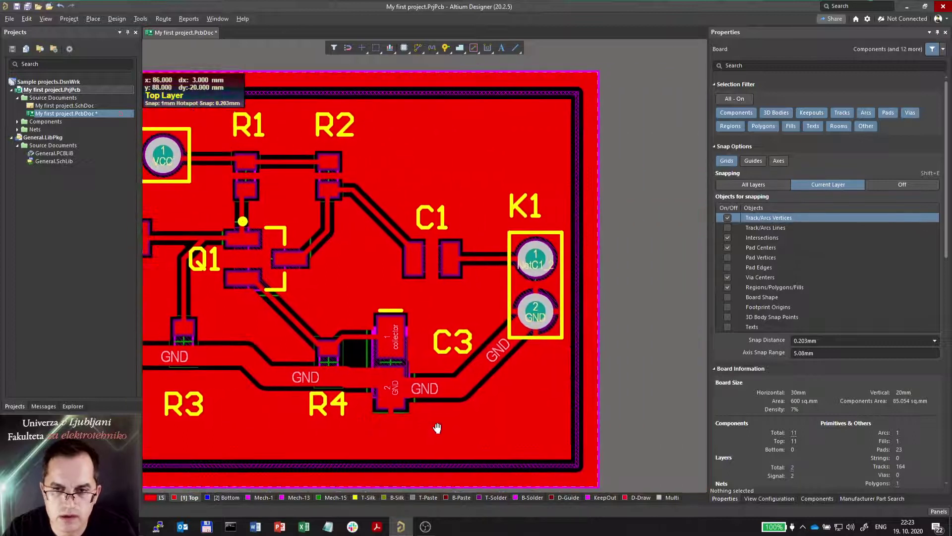
right_drag(234, 409, 341, 412)
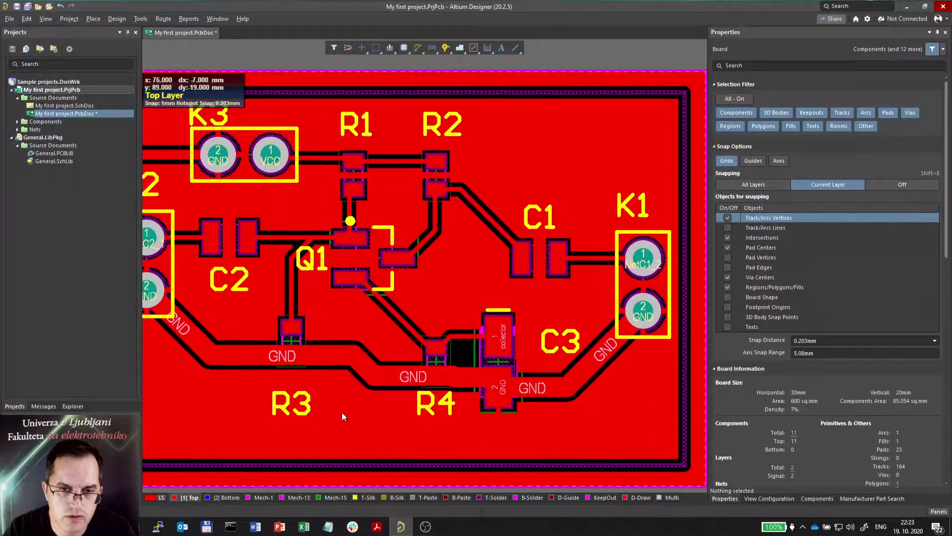
click(247, 406)
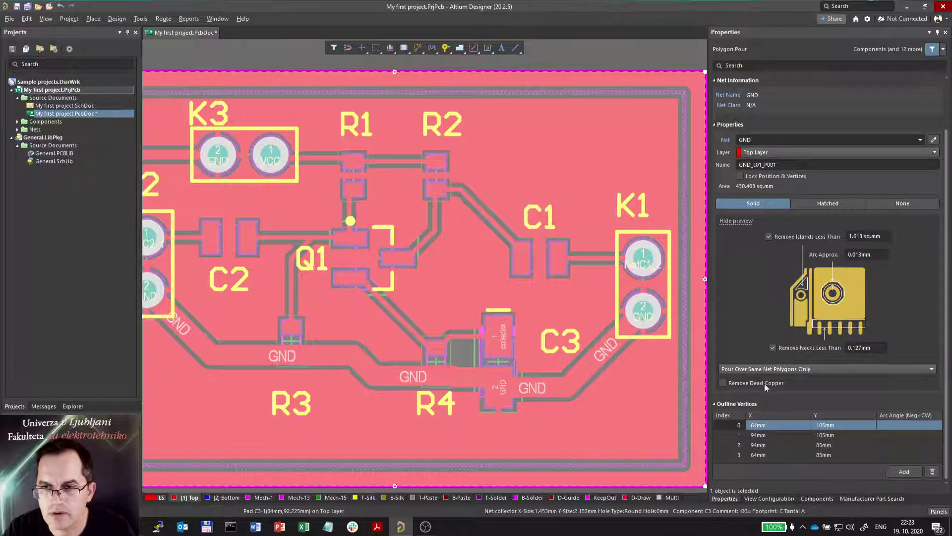
click(751, 370)
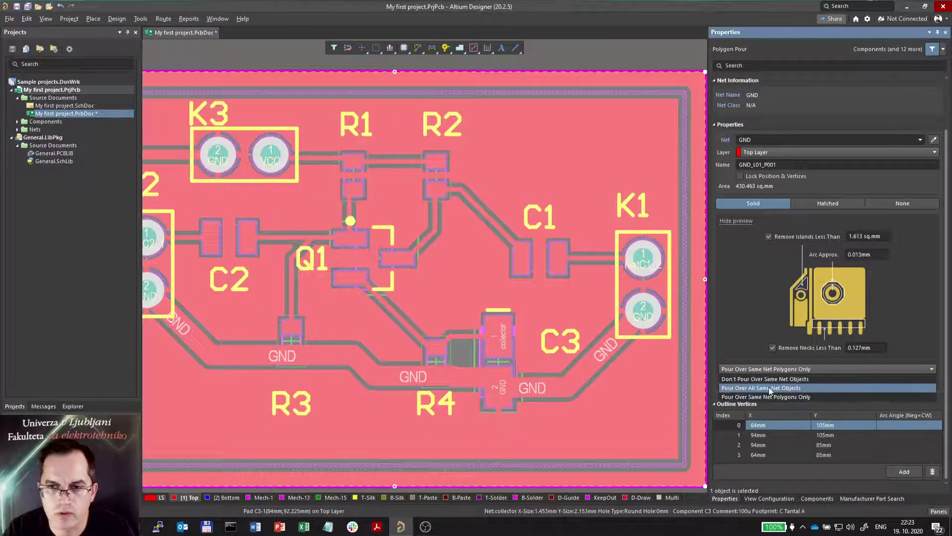
click(769, 387)
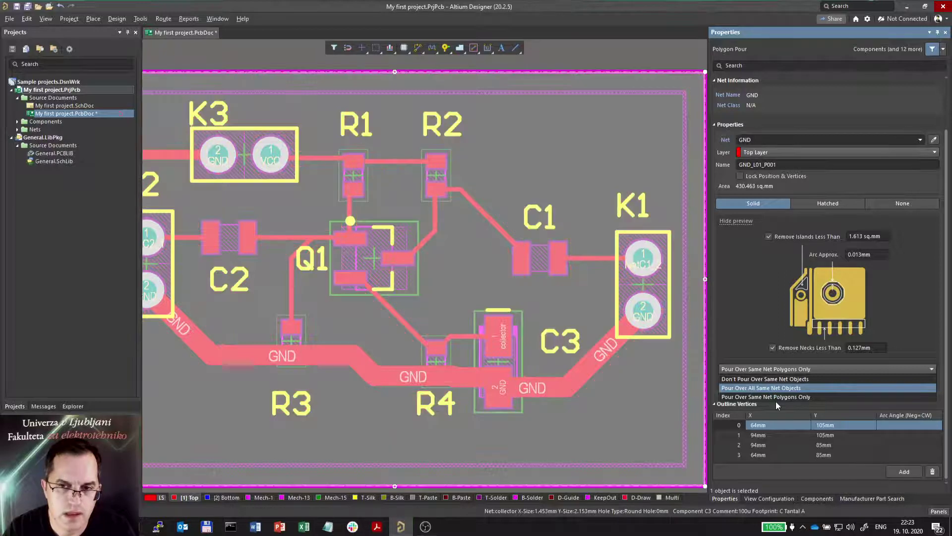
Repour all polygons with the T, G, A shortcut.
click(565, 58)
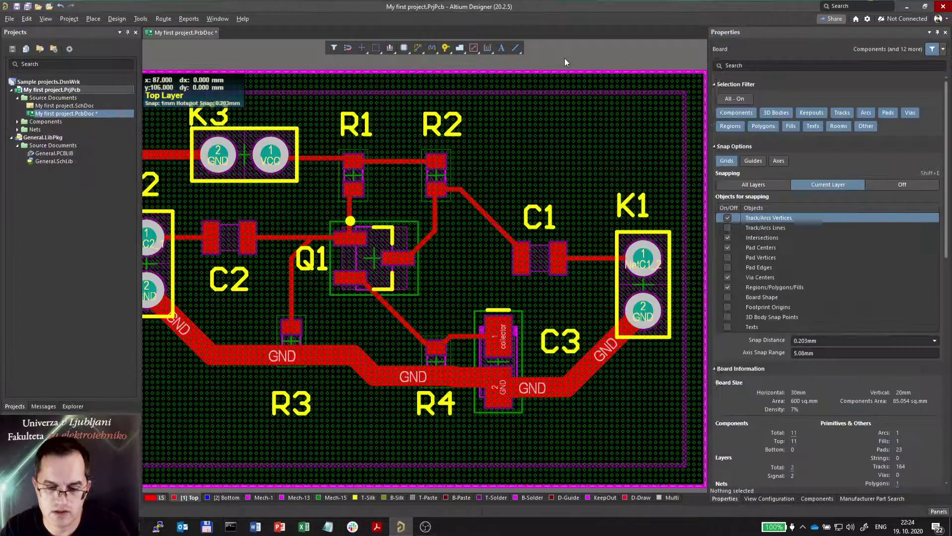
key(t)
key(g)
key(a)
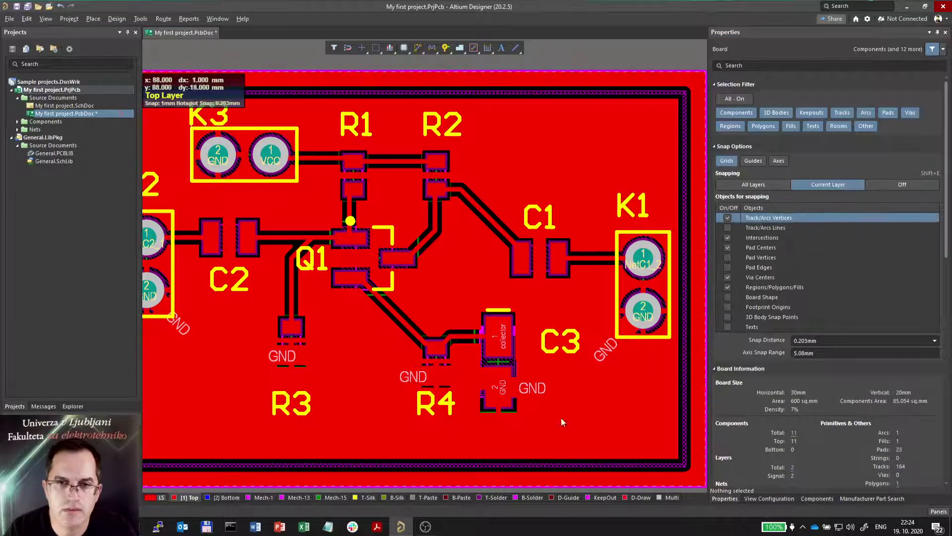
ctrl+scroll(411, 367, down, 2)
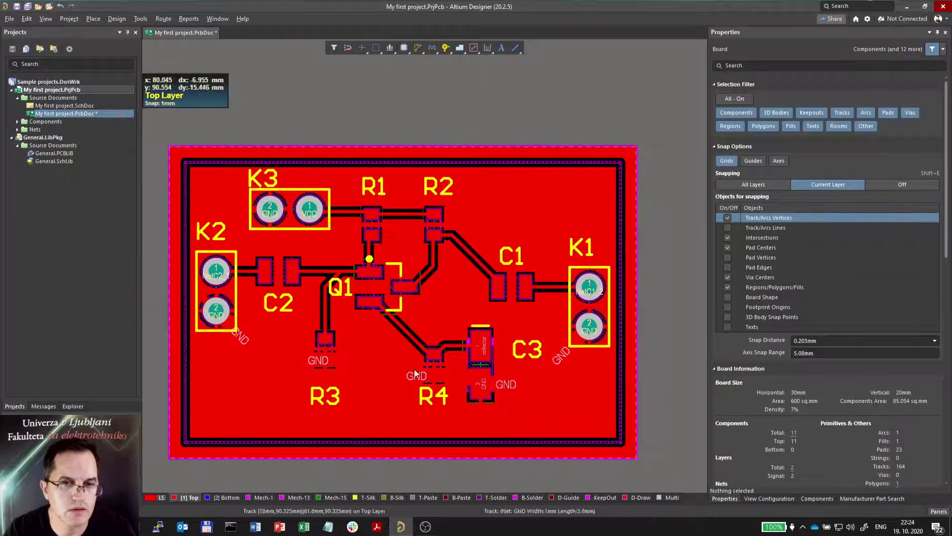
click(242, 340)
key(Tab)
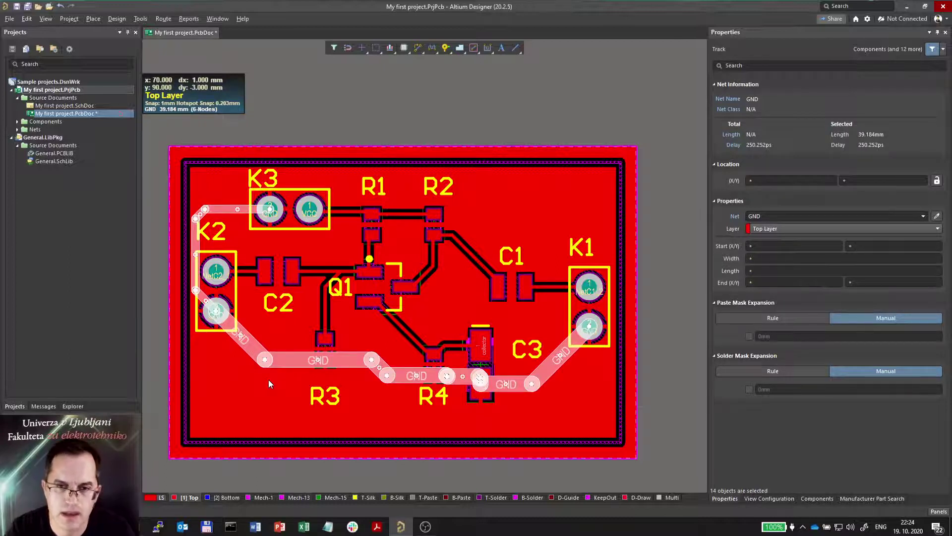
key(Delete)
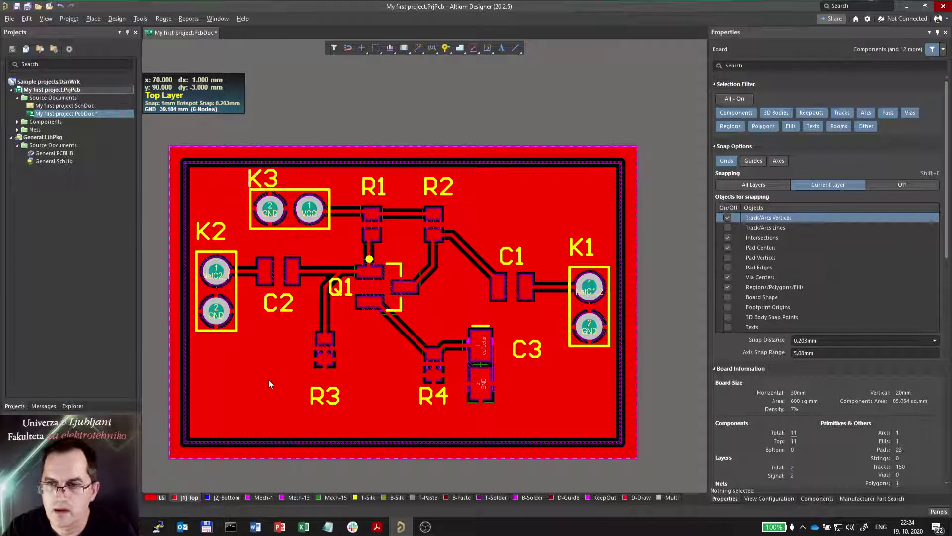
Set the GND pour's Remove Islands Less Than to 50 sq.mm and repour it.
click(563, 204)
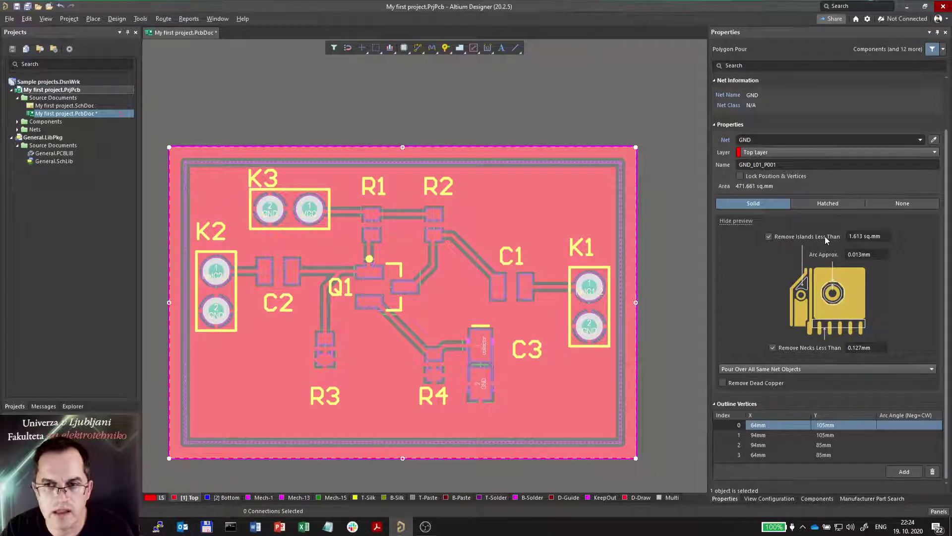
click(863, 237)
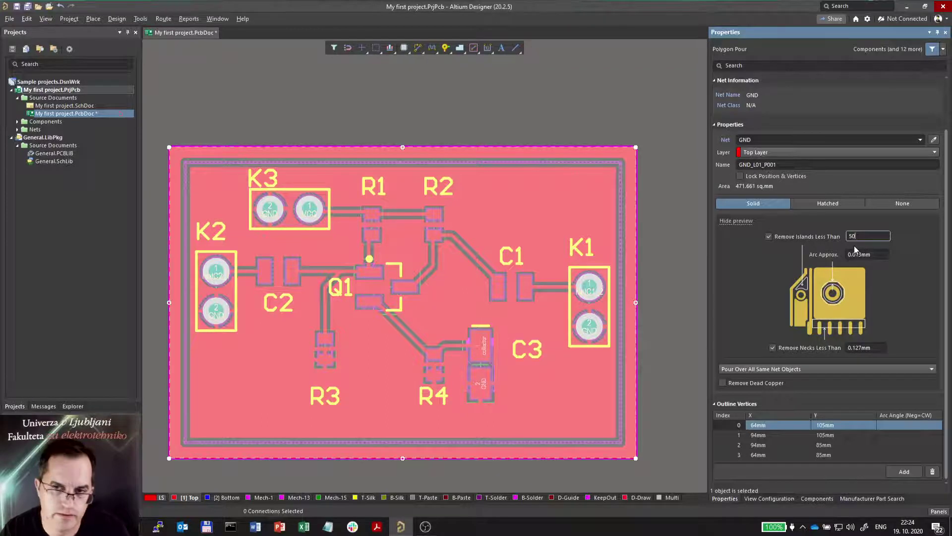
key(Return)
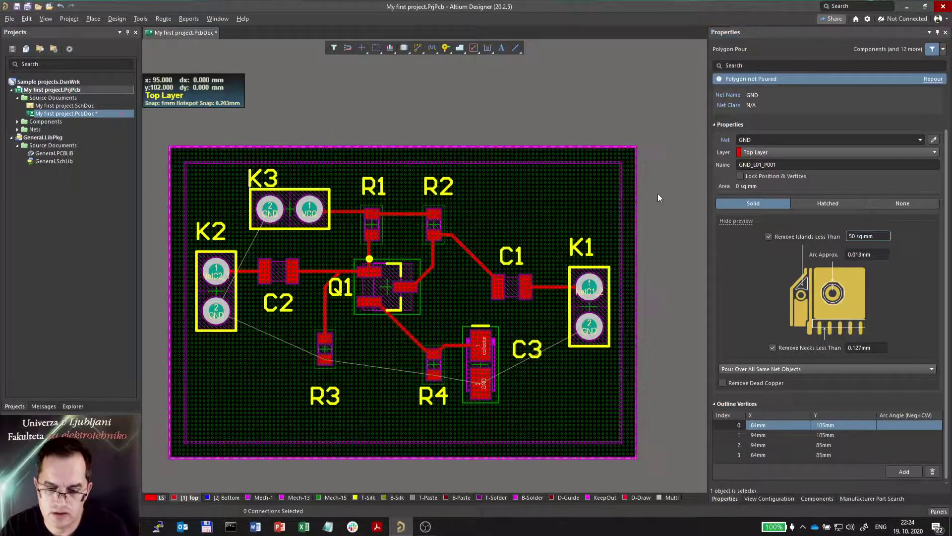
right_click(657, 197)
key(y)
key(a)
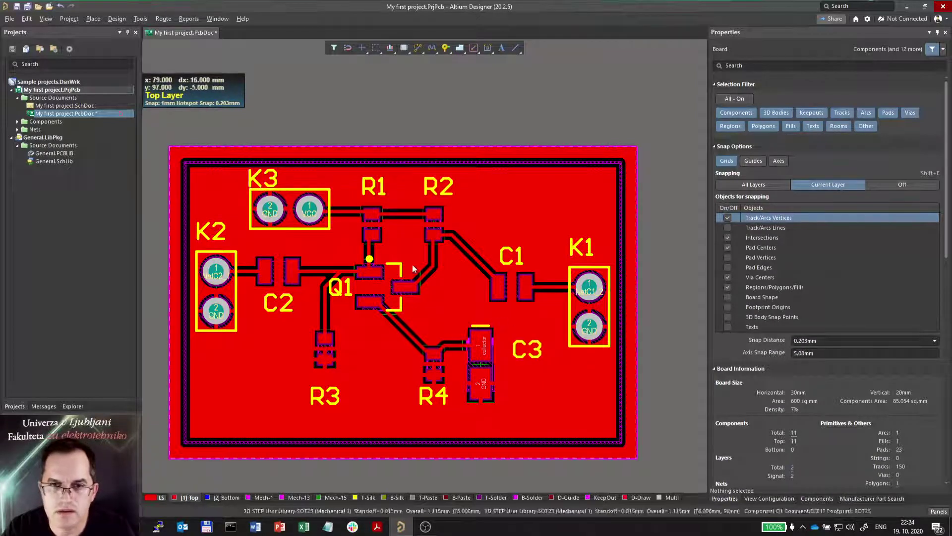
Start interactive routes from C3's collector pad and Q1's pad, cancelling both.
ctrl+scroll(484, 330, up, 1)
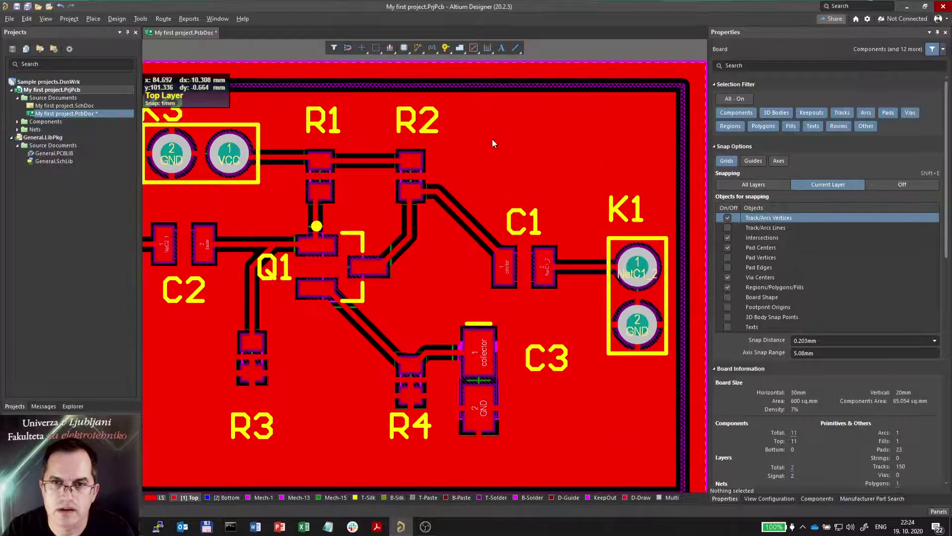
click(417, 46)
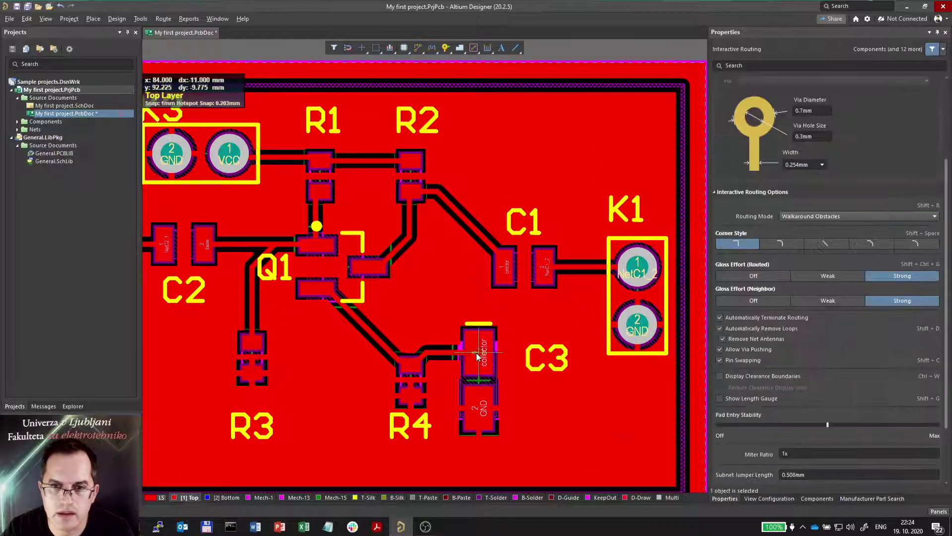
click(476, 355)
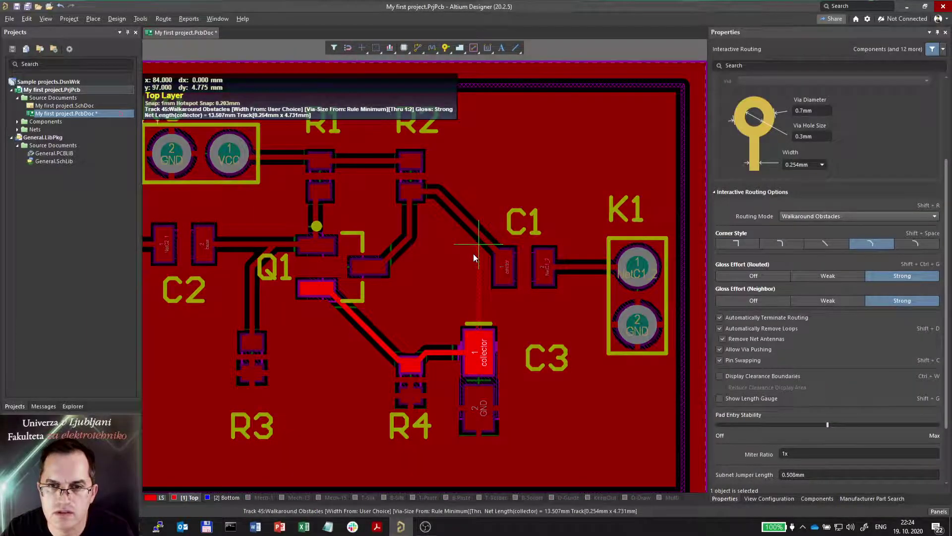
right_click(473, 254)
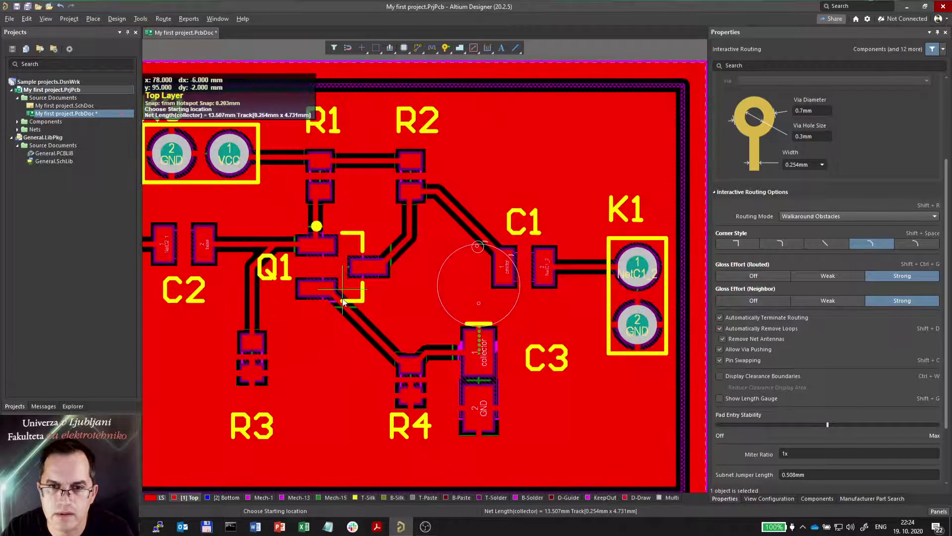
click(326, 290)
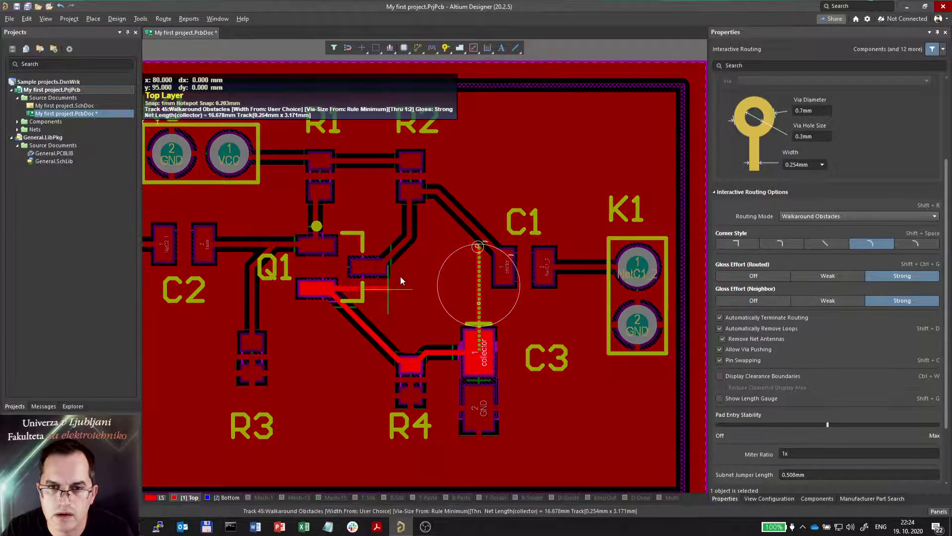
right_click(410, 248)
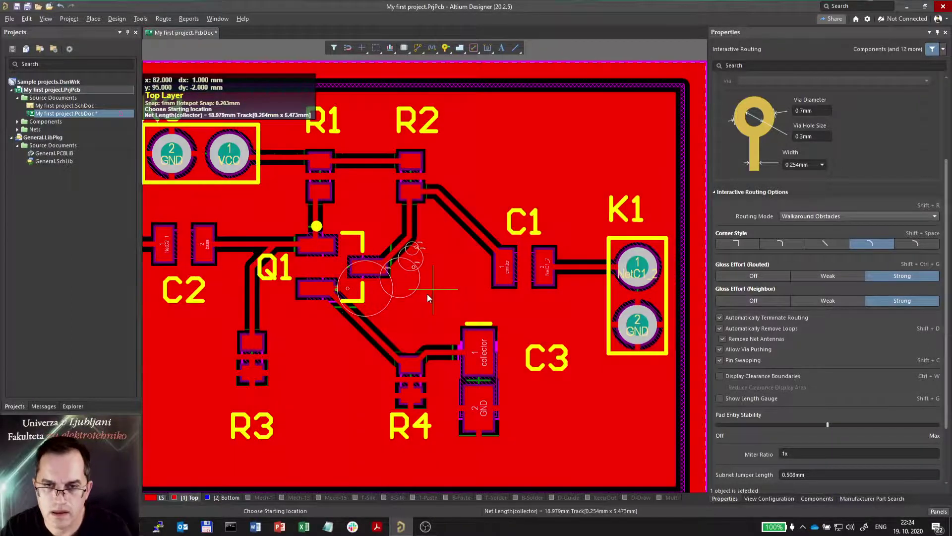
right_click(429, 294)
key(Escape)
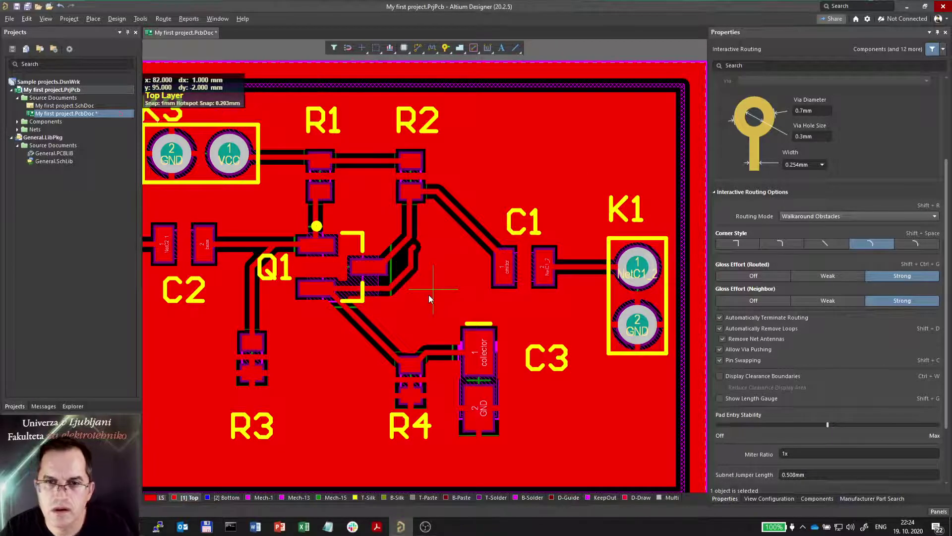
key(Escape)
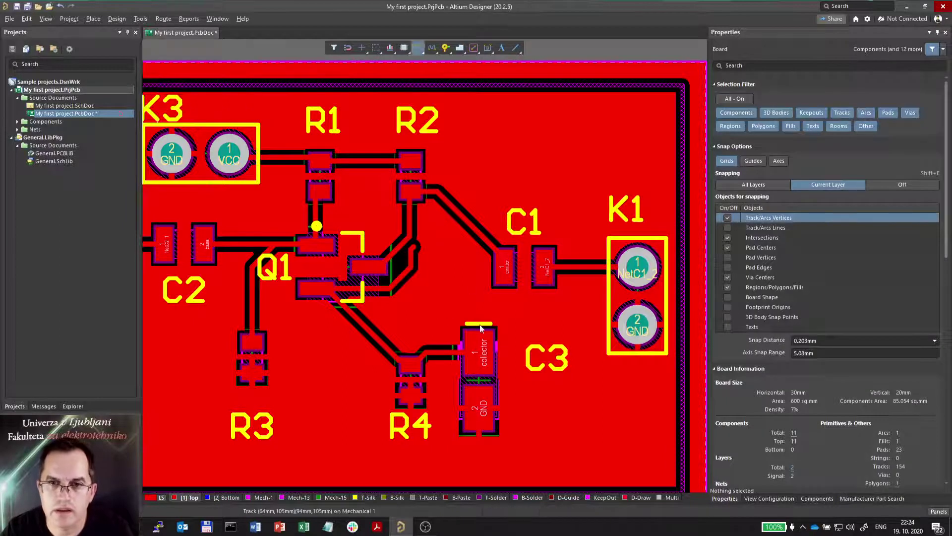
Route a track toward C3's collector pad, then undo it with Ctrl+Z.
key(ctrl+w)
click(480, 329)
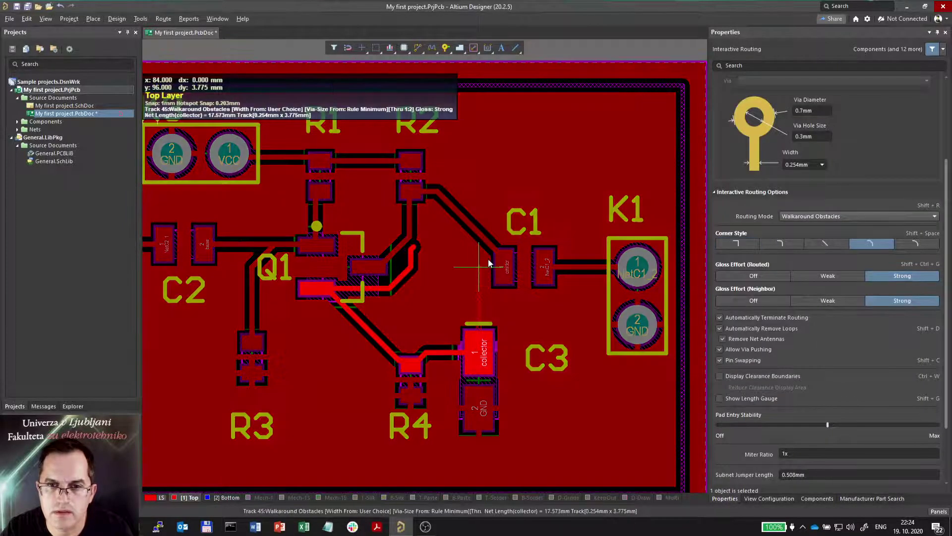
key(Escape)
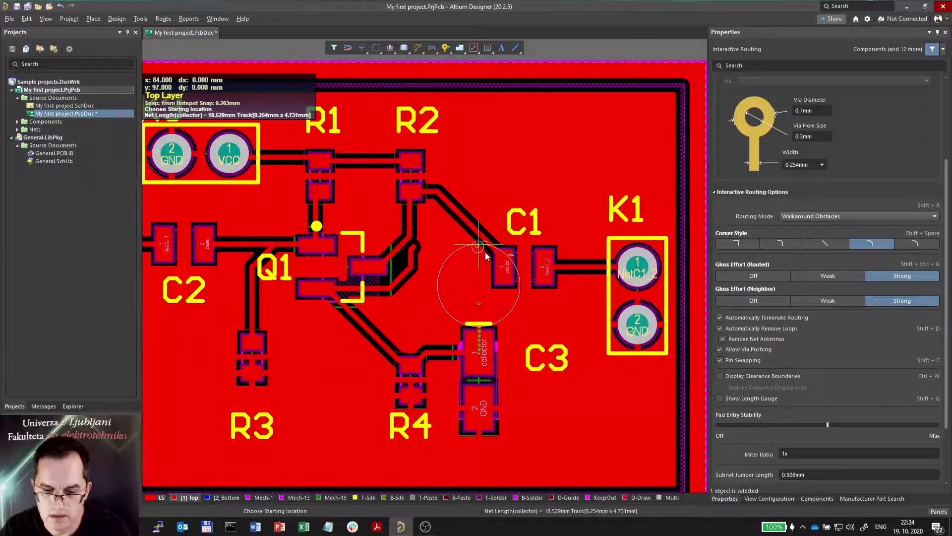
right_click(486, 256)
key(Escape)
click(486, 256)
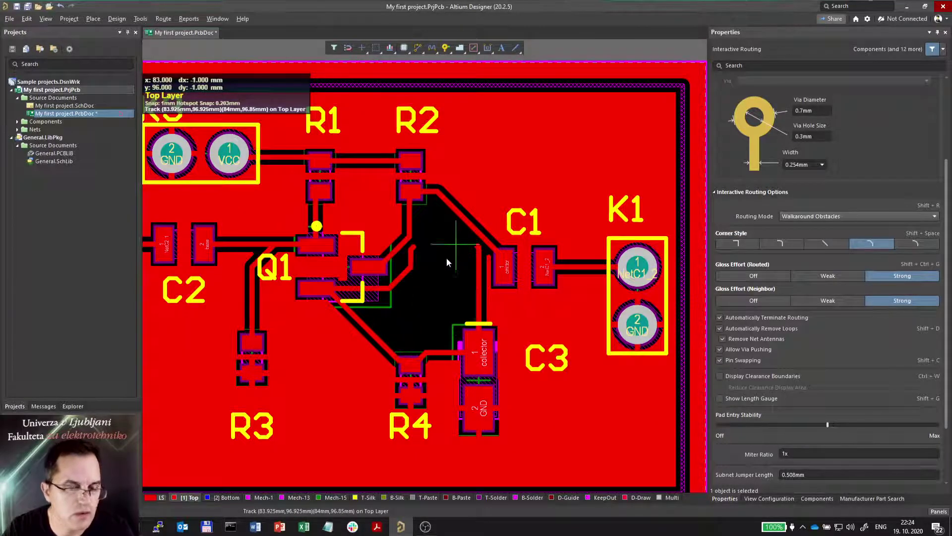
key(Escape)
key(Escape)
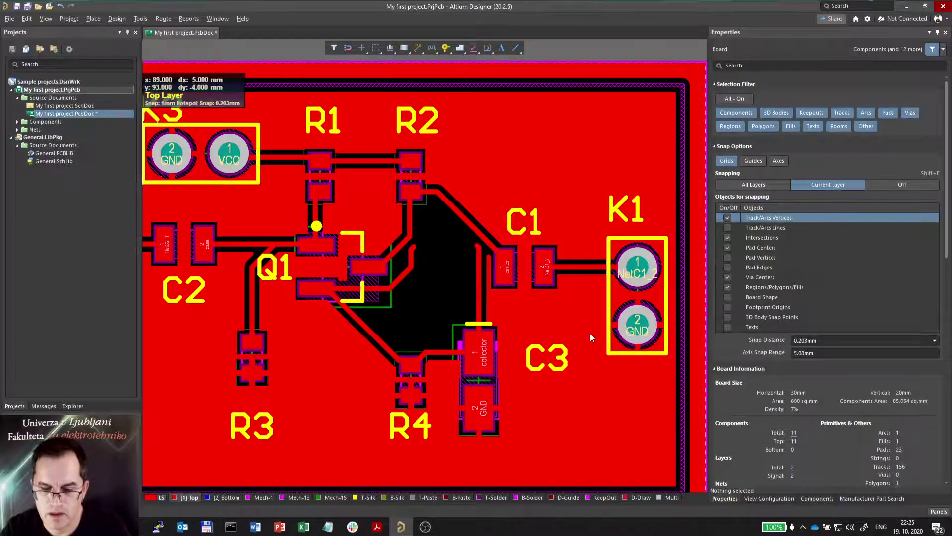
key(ctrl+z)
key(ctrl+z)
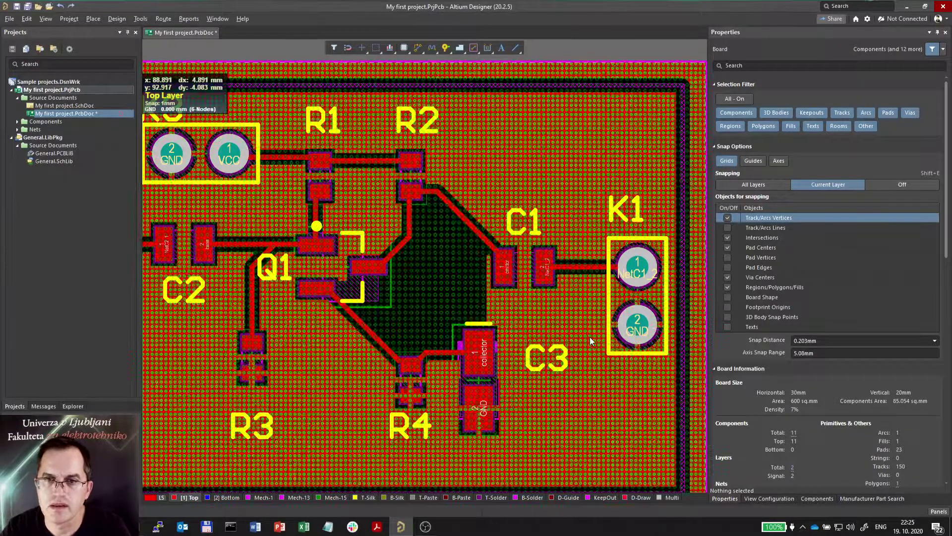
Set the GND pour's Arc Approx. to 0.13mm and repour the polygon.
click(590, 337)
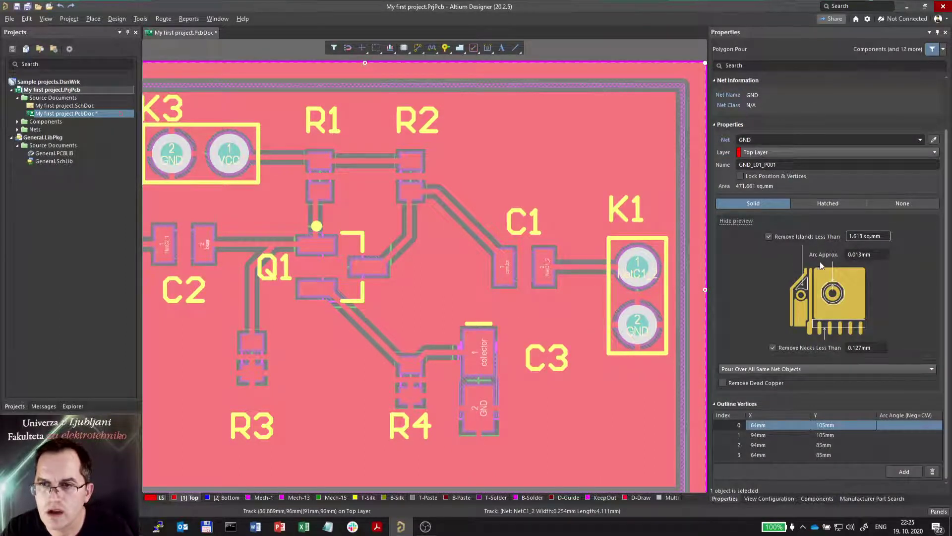
click(855, 254)
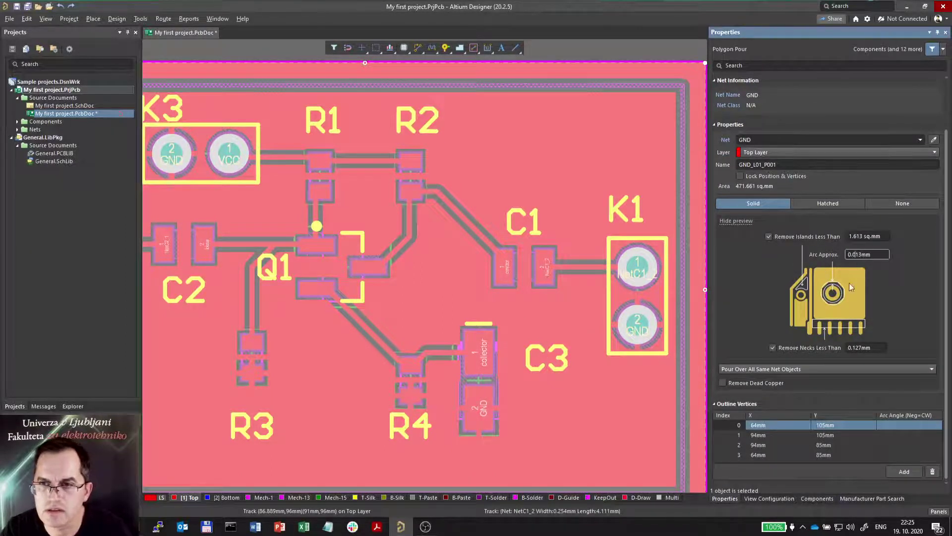
key(BackSpace)
key(Return)
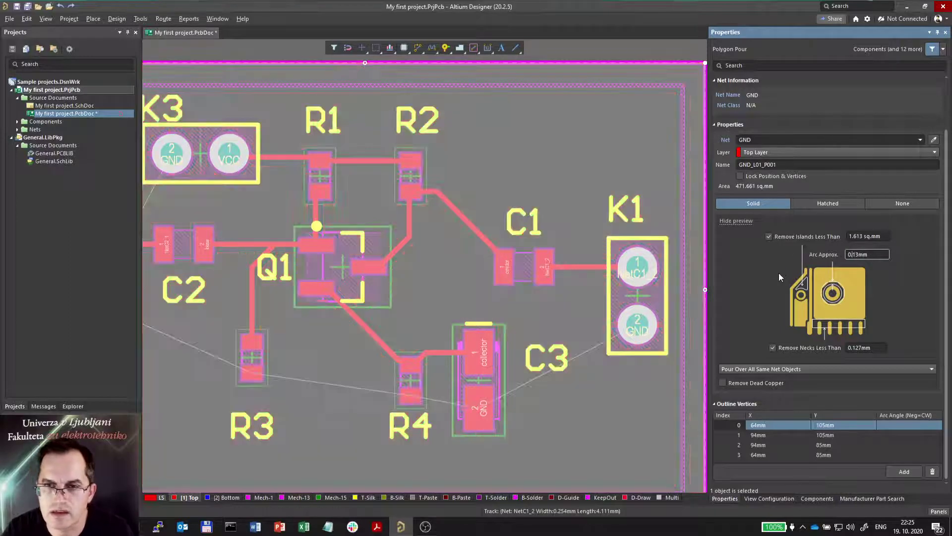
right_click(659, 182)
click(663, 213)
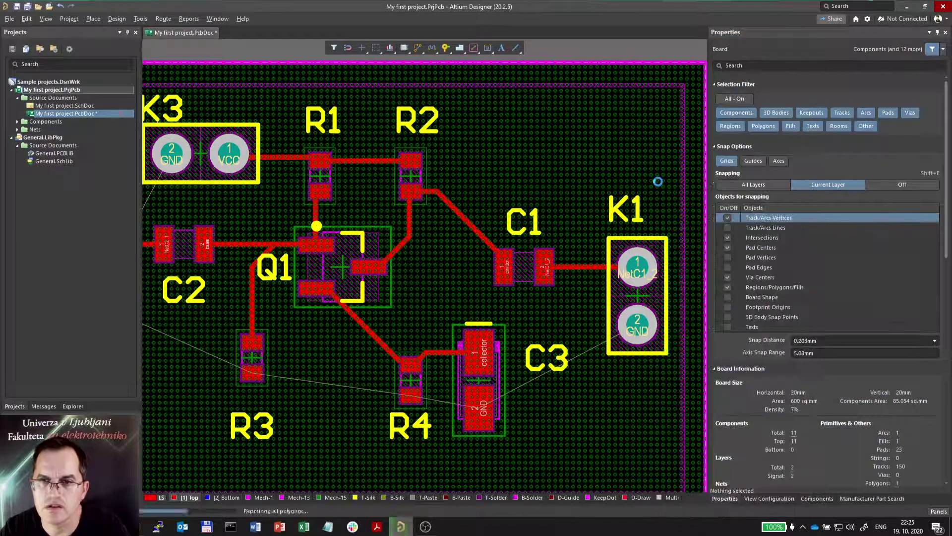
Reselect the GND pour and edit its arc approximation value again.
ctrl+scroll(657, 278, up, 2)
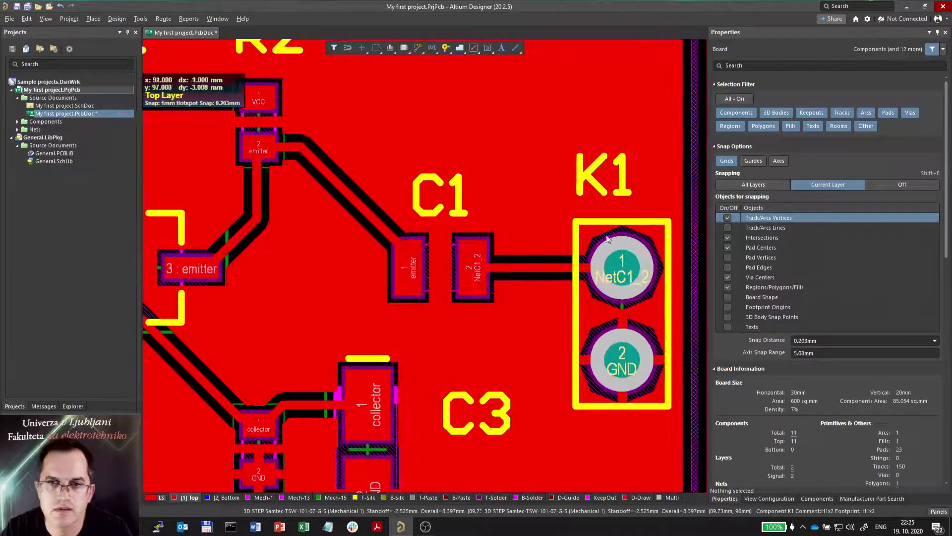
click(591, 292)
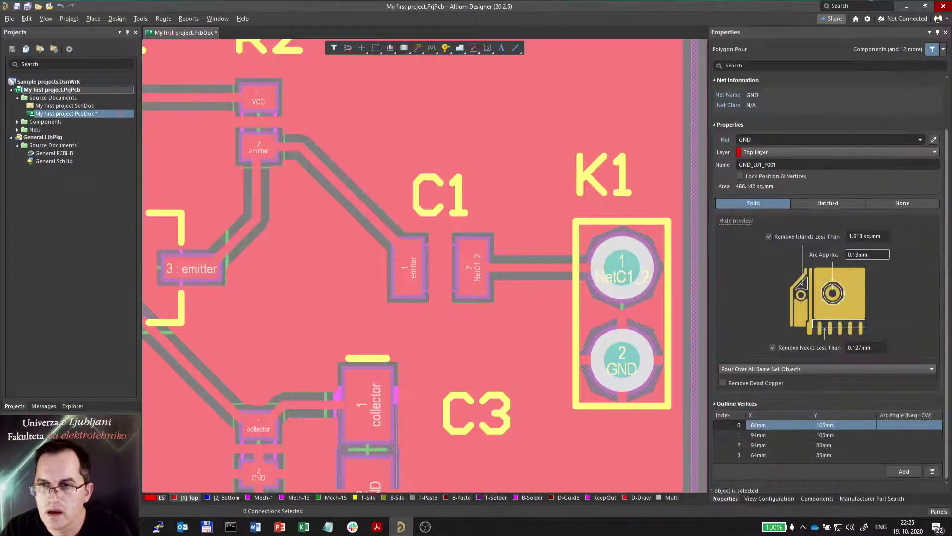
click(858, 256)
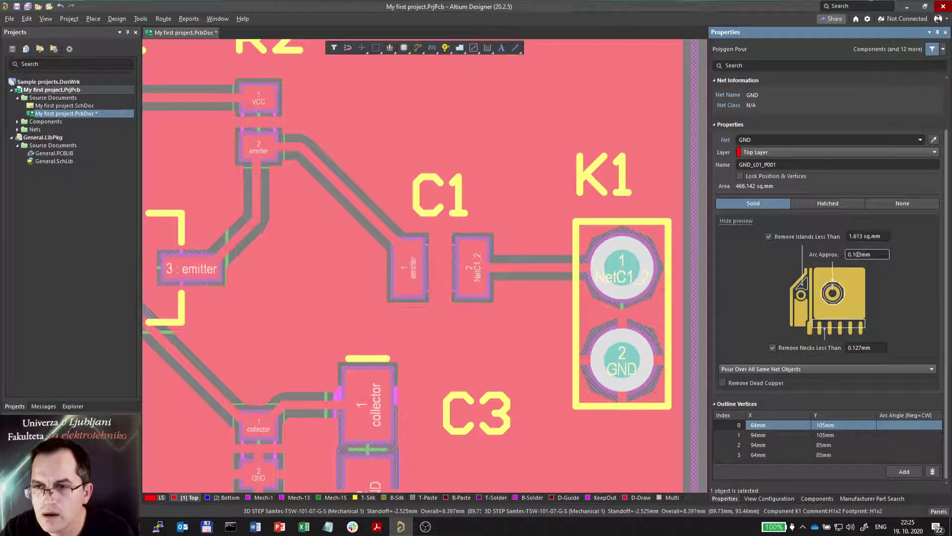
Commit a 0.01mm arc approximation, repour by deselecting, and zoom out to the full board.
key(Return)
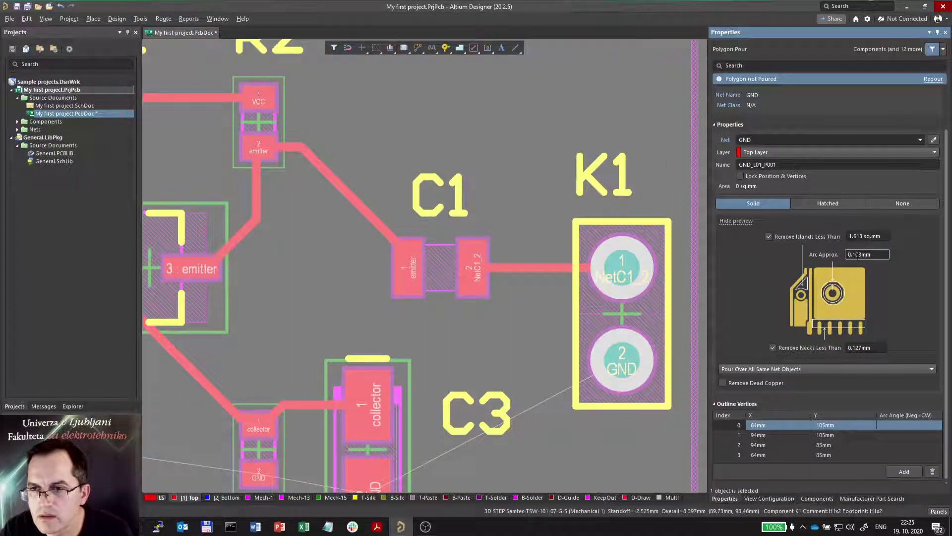
key(ctrl+z)
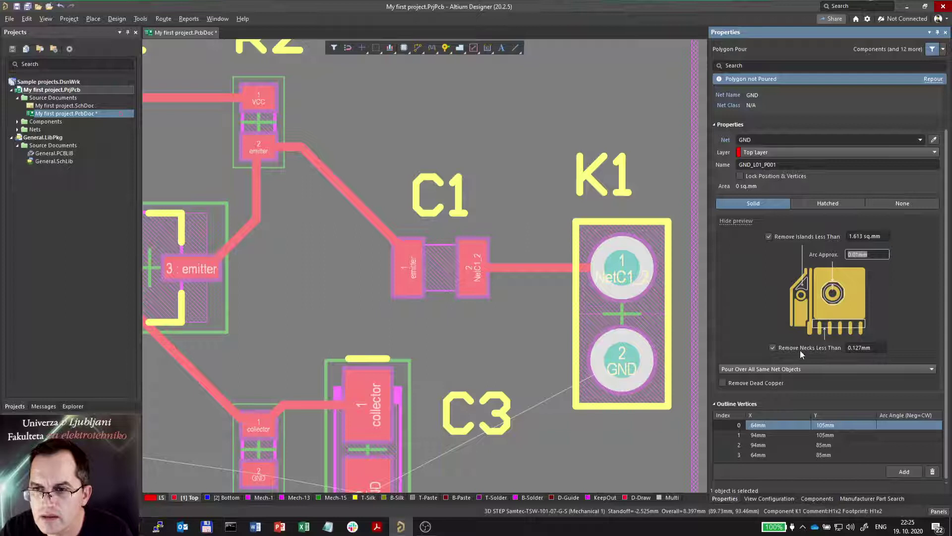
click(552, 169)
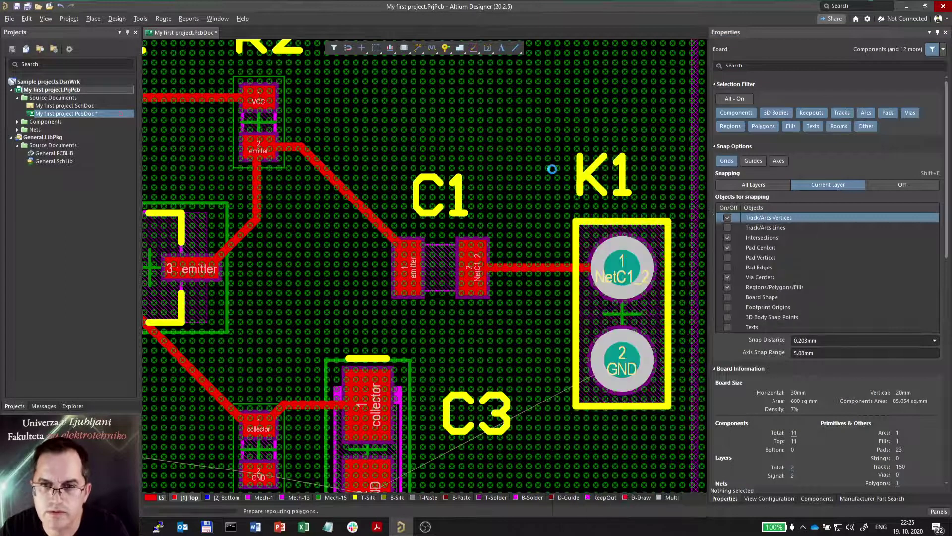
ctrl+scroll(558, 184, down, 3)
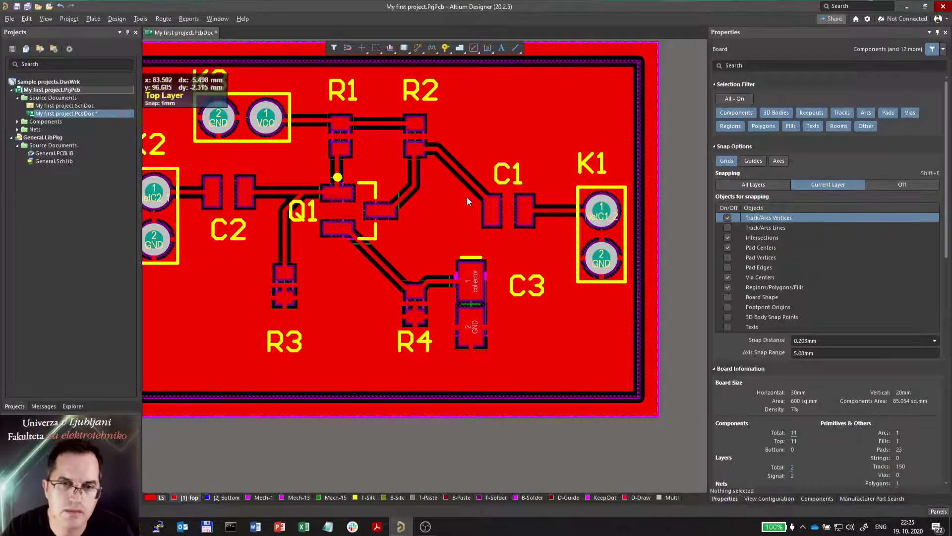
ctrl+scroll(397, 206, down, 1)
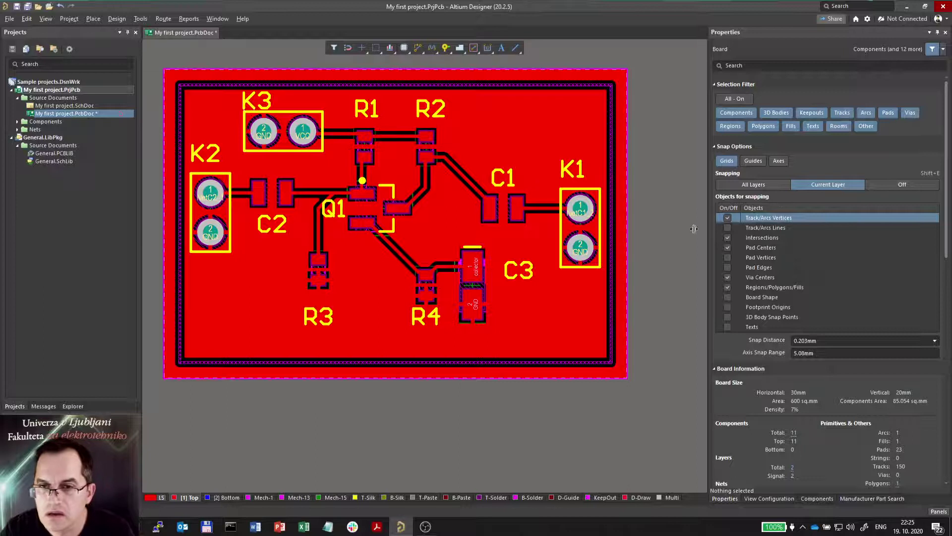
Set the GND pour's Remove Necks Less Than to 1mm.
click(537, 150)
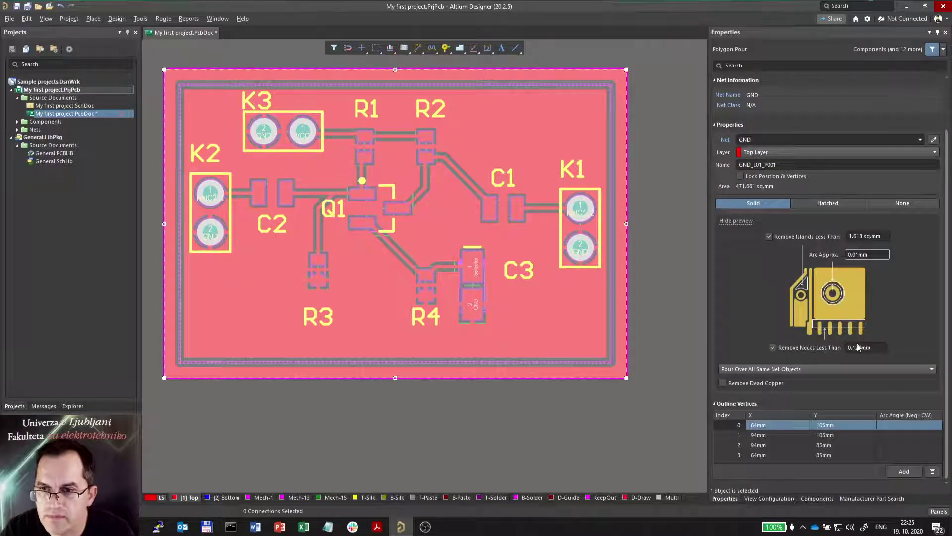
click(859, 347)
text(1mm)
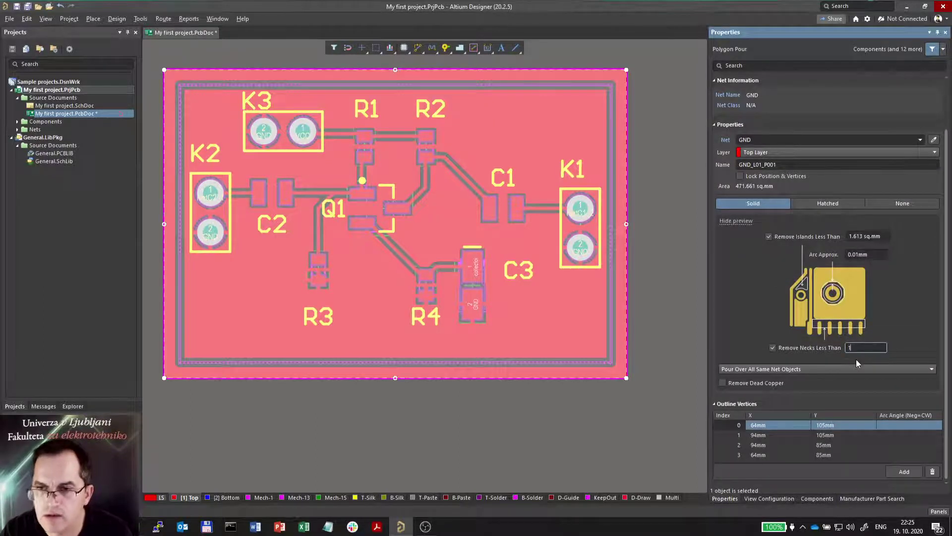
key(Return)
click(639, 408)
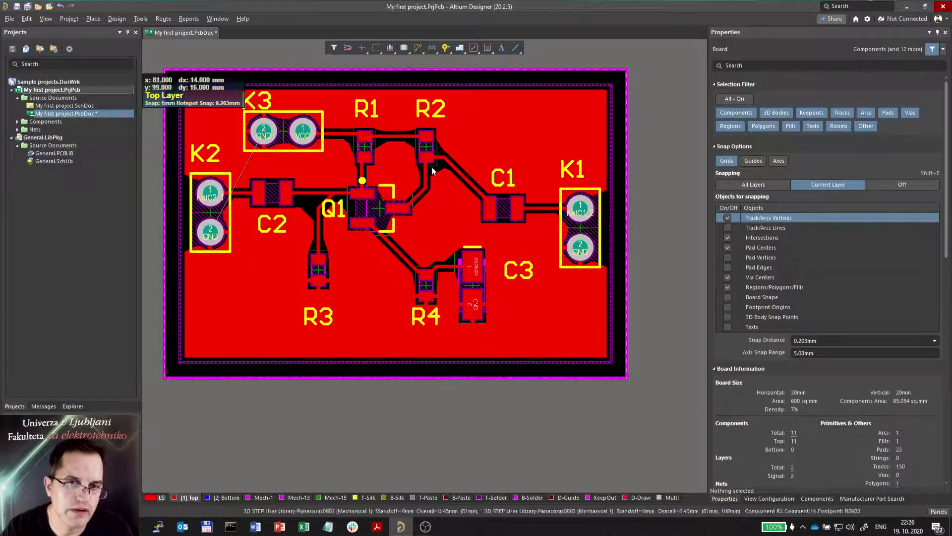
Correct the neck width to 0.1mm and repour the GND polygon.
click(595, 347)
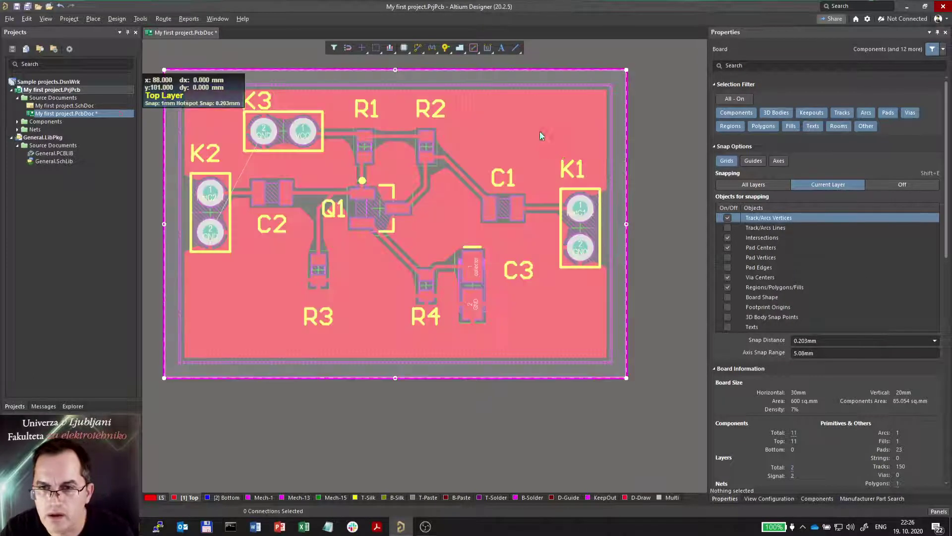
click(850, 348)
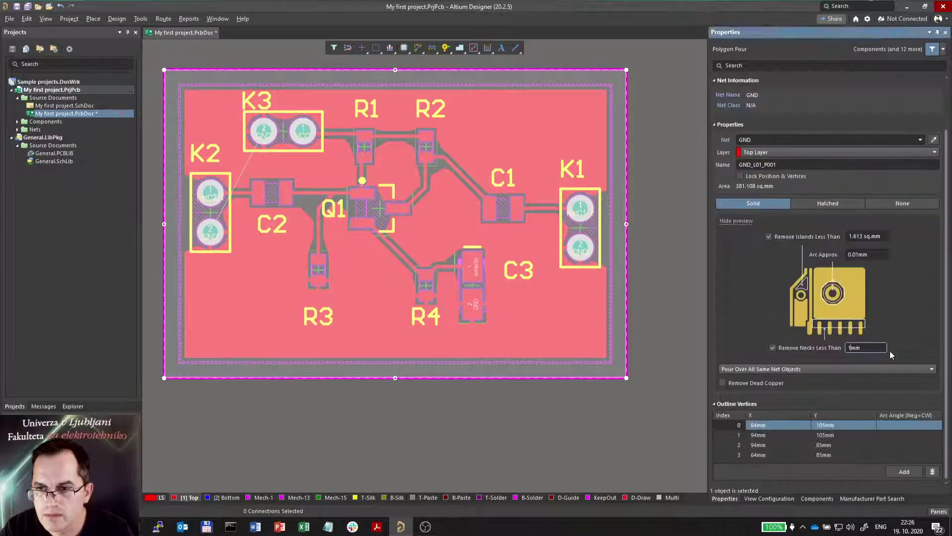
text(0.)
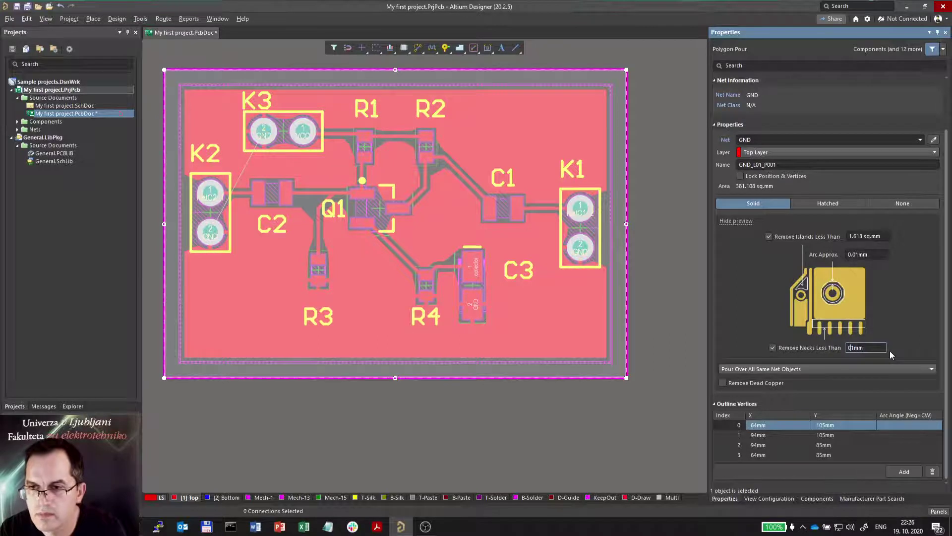
key(Return)
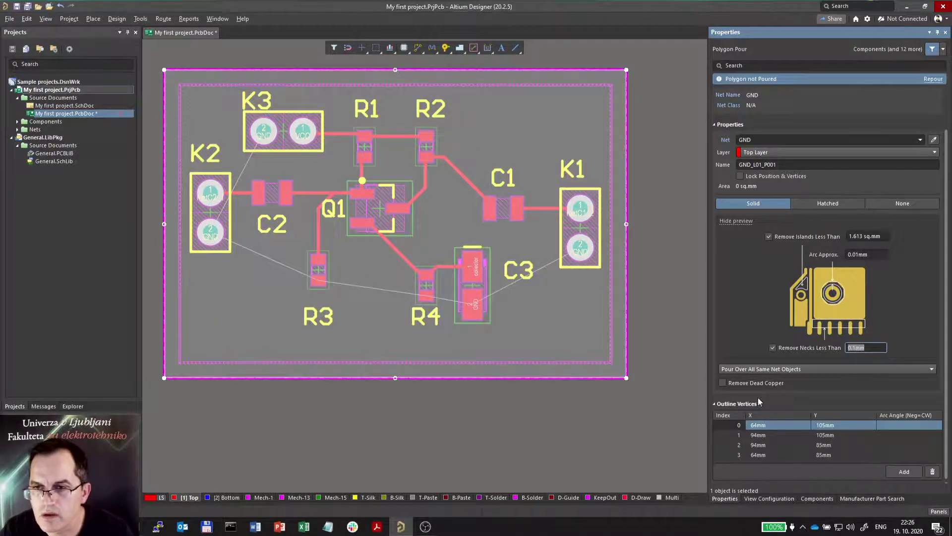
click(609, 428)
right_click(608, 427)
mouse_move(680, 149)
click(818, 168)
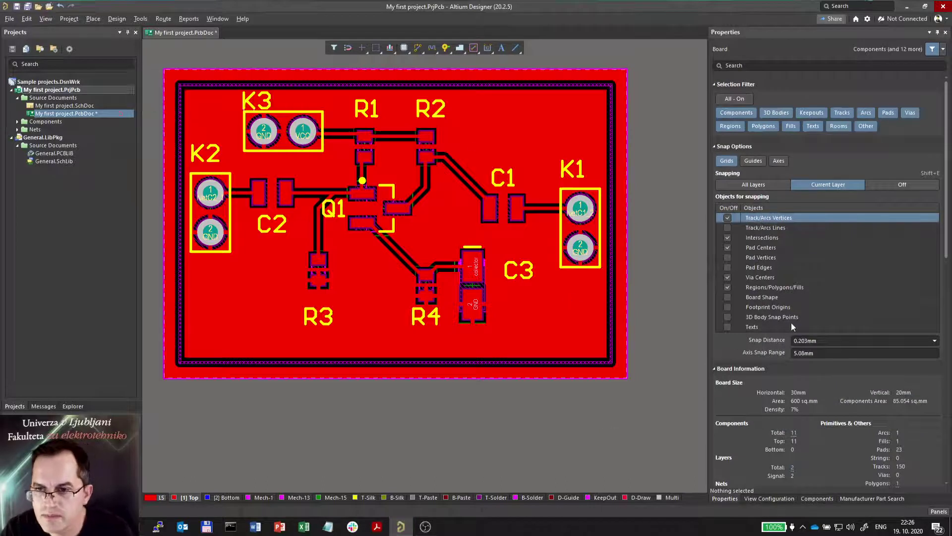
click(583, 317)
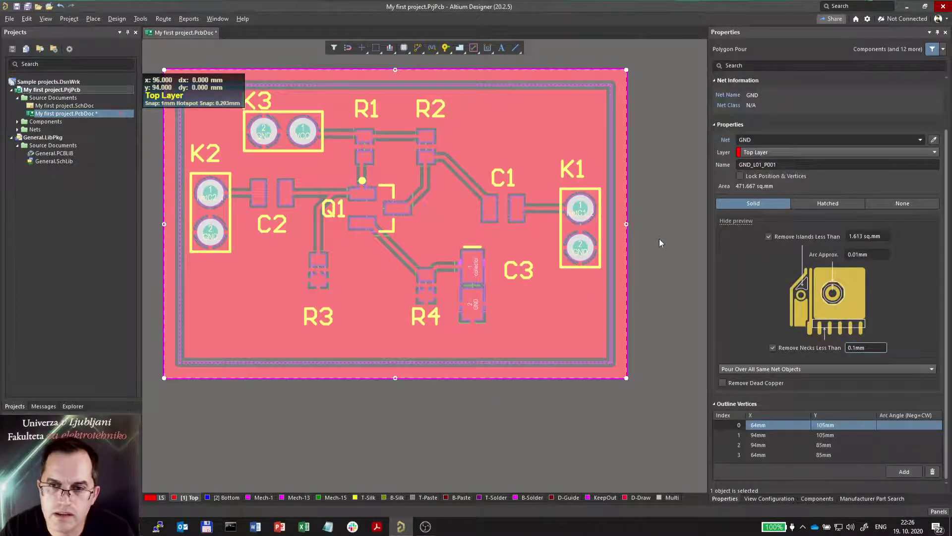
Tick Remove Dead Copper on the GND pour and let it repour across the board.
click(660, 239)
click(619, 137)
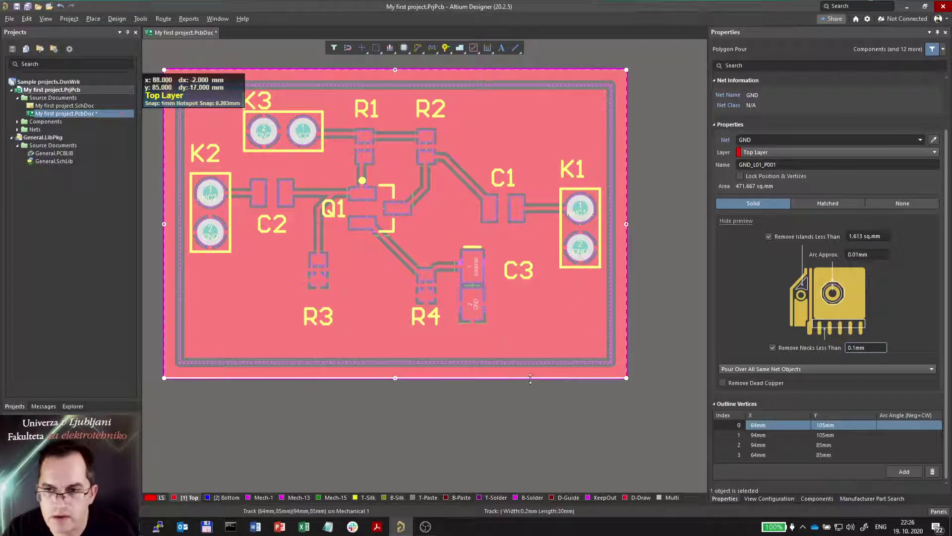
click(723, 384)
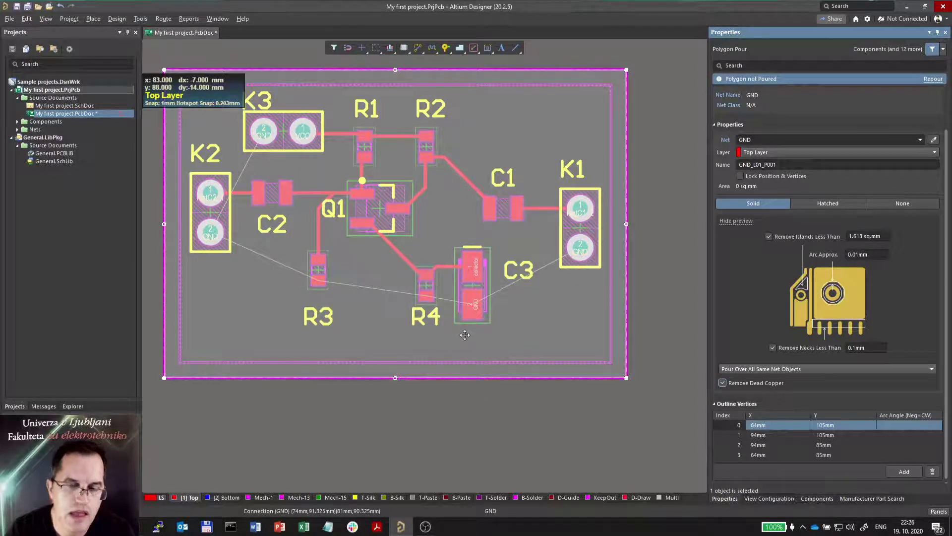
click(494, 427)
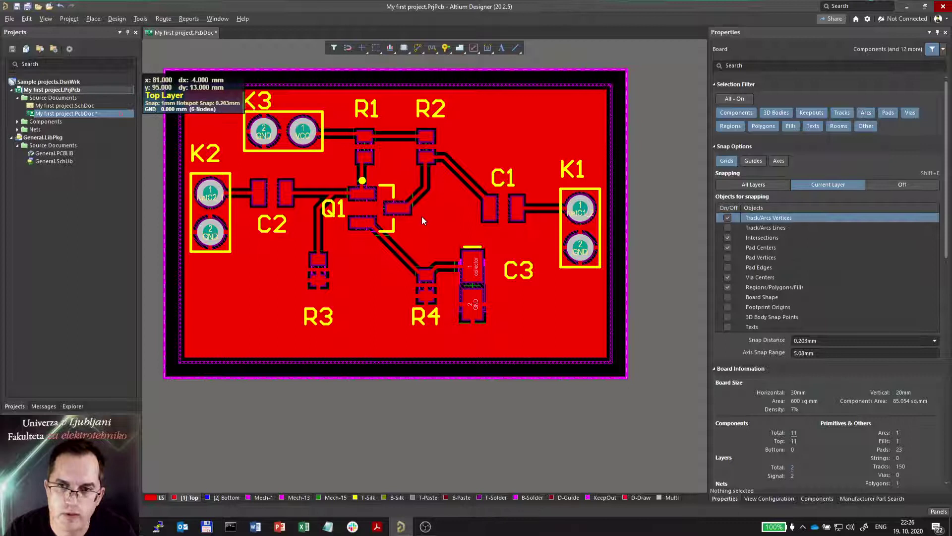
ctrl+scroll(421, 216, down, 2)
ctrl+scroll(476, 110, down, 1)
ctrl+scroll(427, 96, up, 2)
ctrl+scroll(428, 97, up, 1)
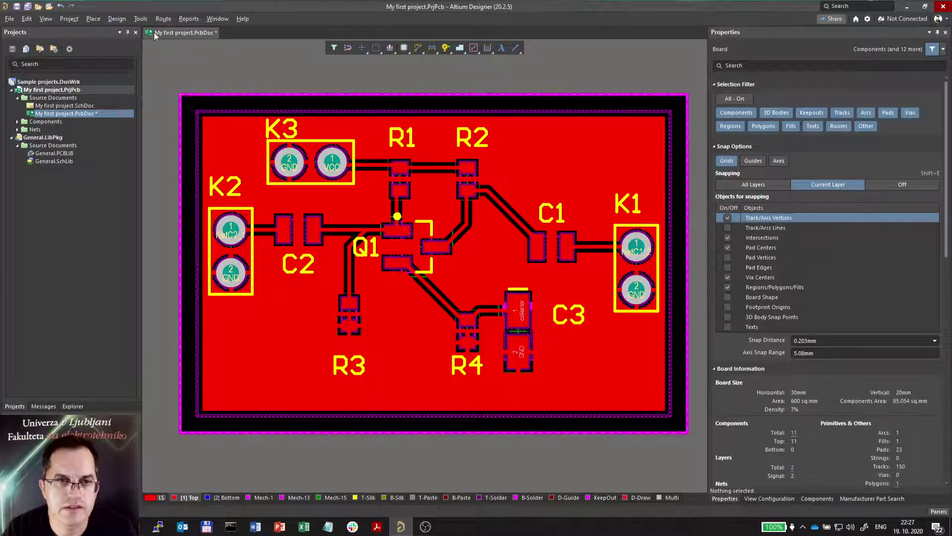
click(119, 18)
Open the PolygonConnect rule under Plane > Polygon Connect Style in the rules editor.
click(138, 57)
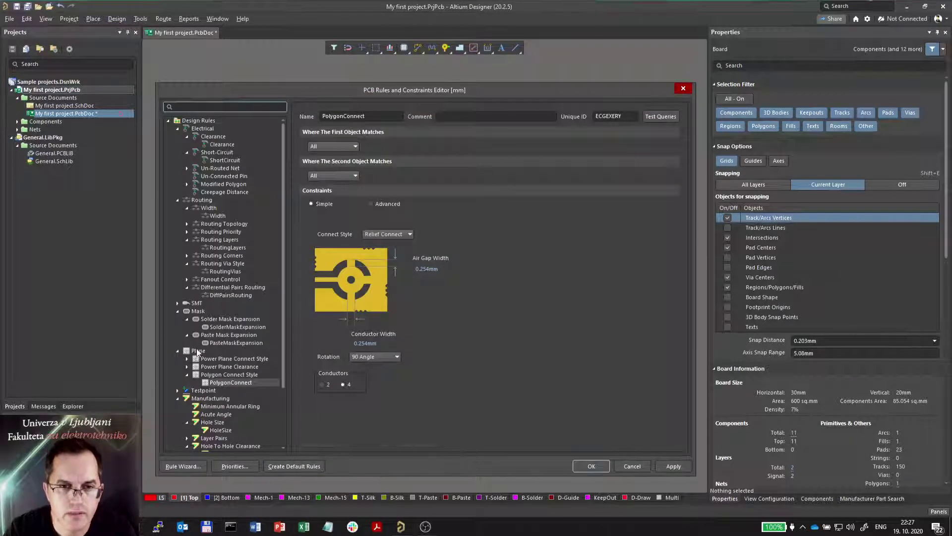
click(198, 350)
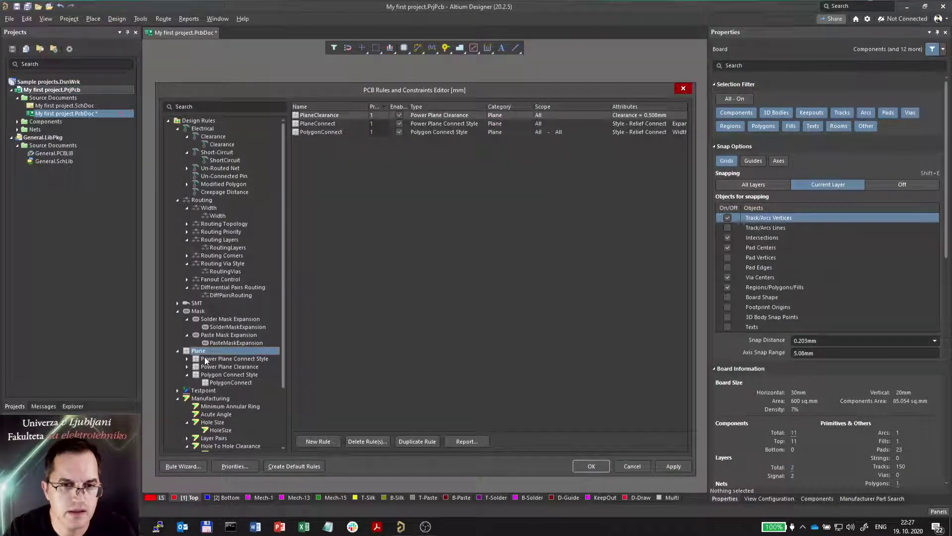
click(211, 383)
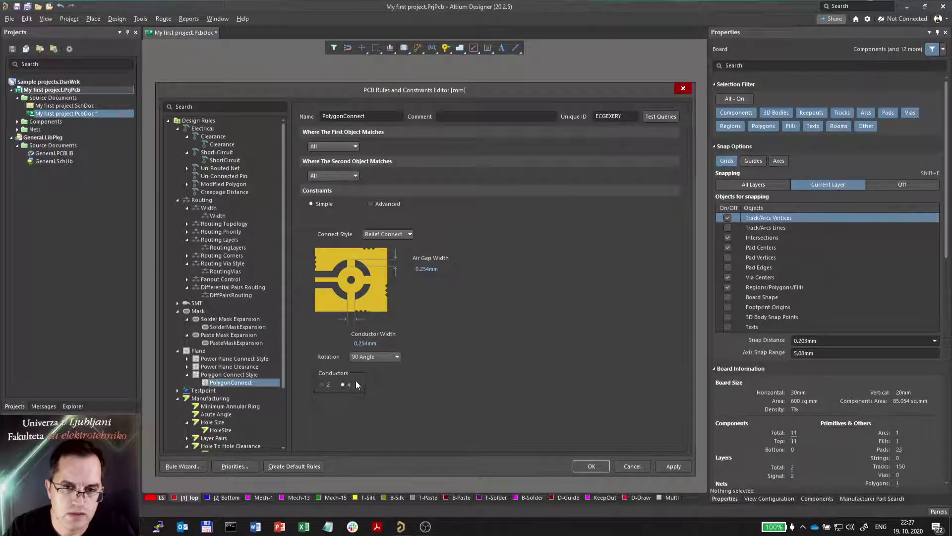
Try Direct and No Connect styles, then keep Relief Connect with 4 conductors.
click(381, 234)
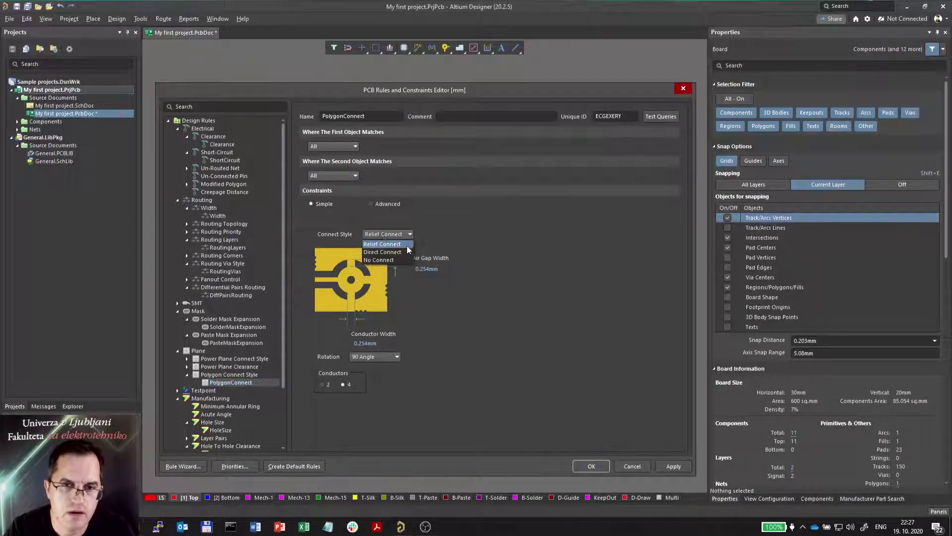
click(395, 249)
click(391, 233)
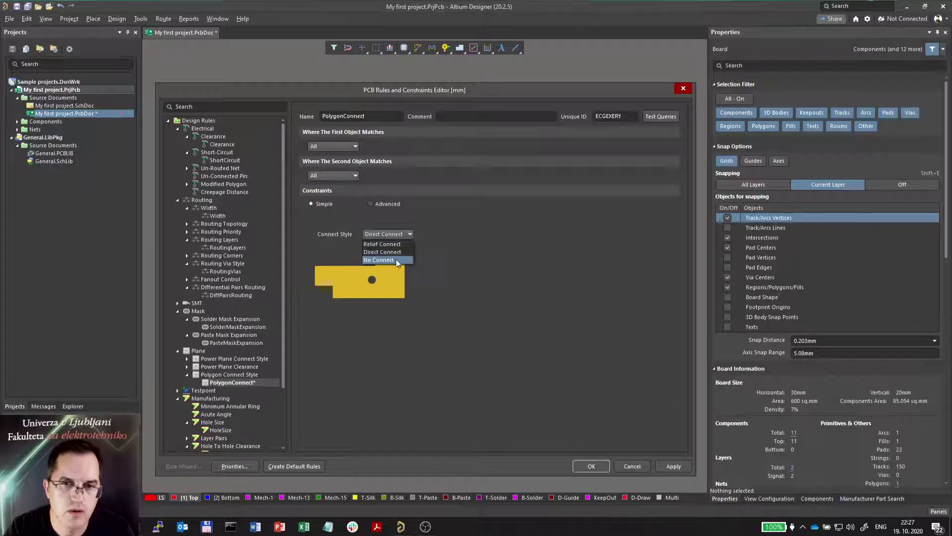
click(396, 257)
click(389, 236)
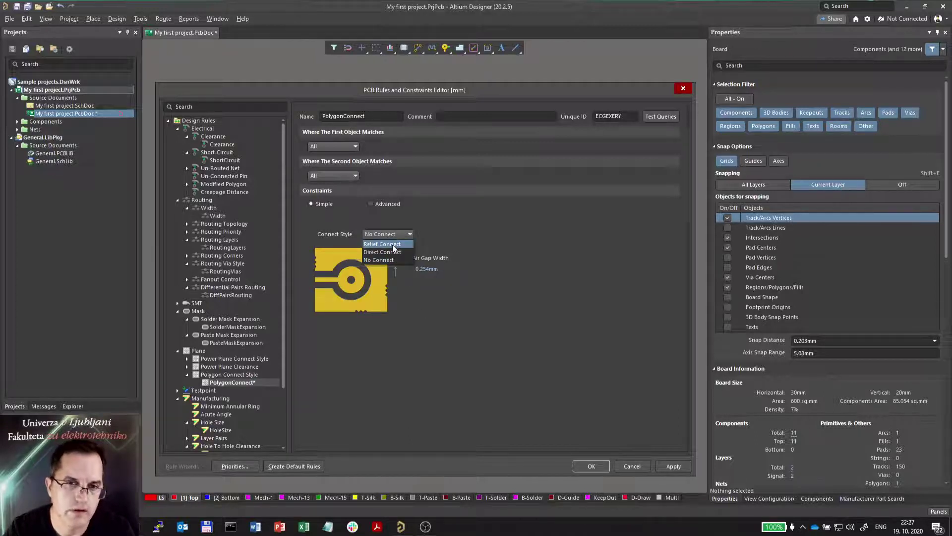
click(392, 244)
click(325, 384)
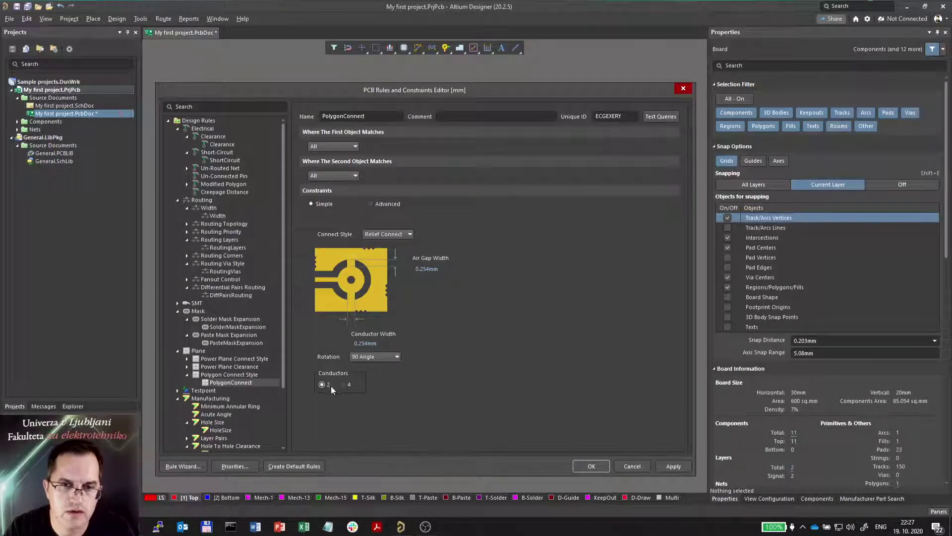
click(343, 385)
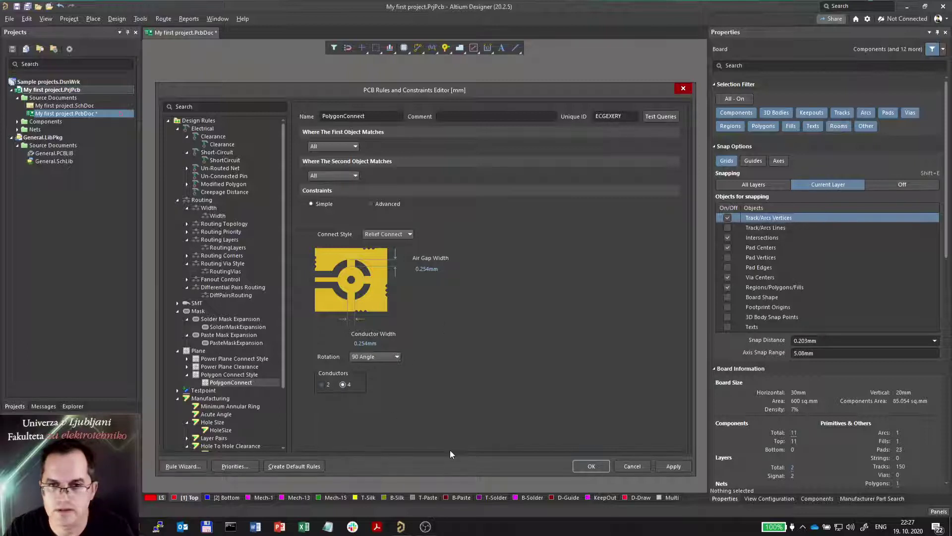
Switch PolygonConnect to Advanced constraints and set Via Connection to Direct Connect, keeping 90 Angle pad reliefs.
click(372, 204)
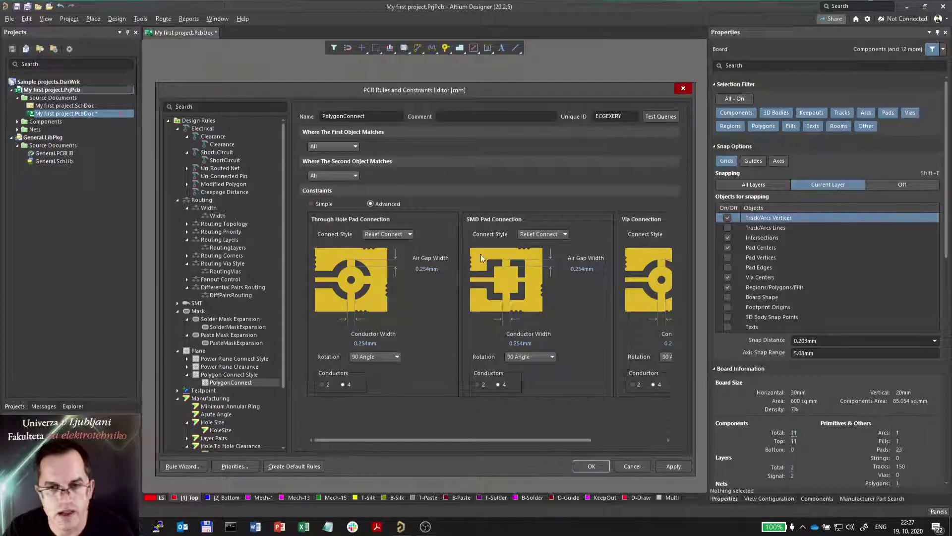
drag(546, 439, 657, 442)
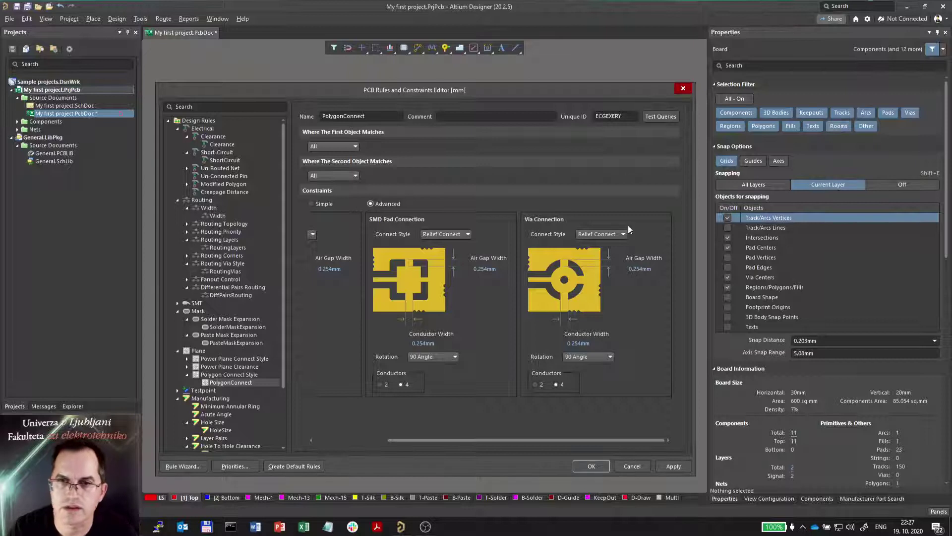
click(604, 233)
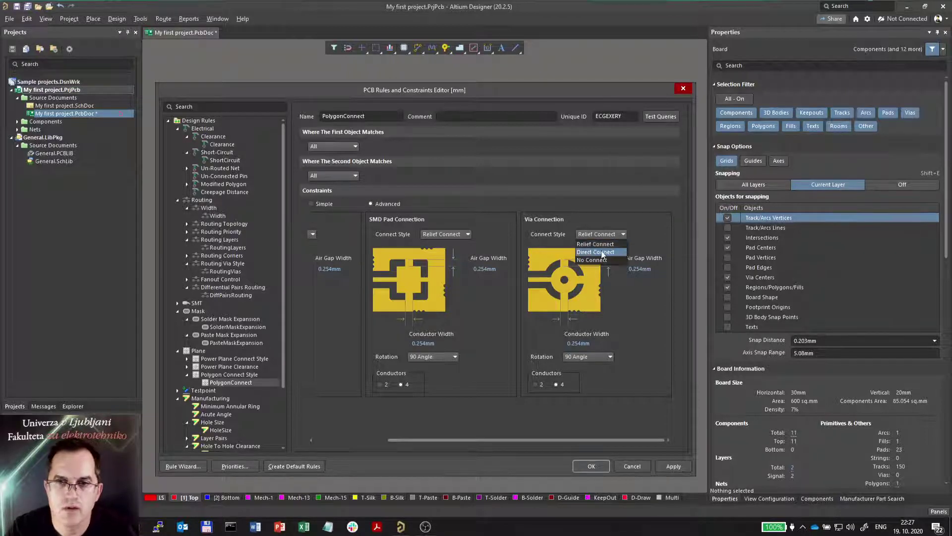
click(602, 252)
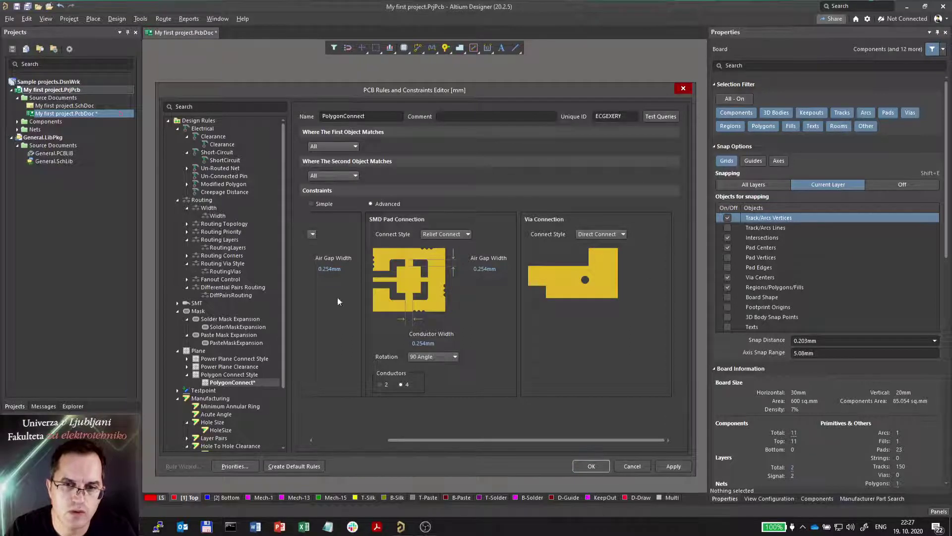
drag(425, 438, 358, 437)
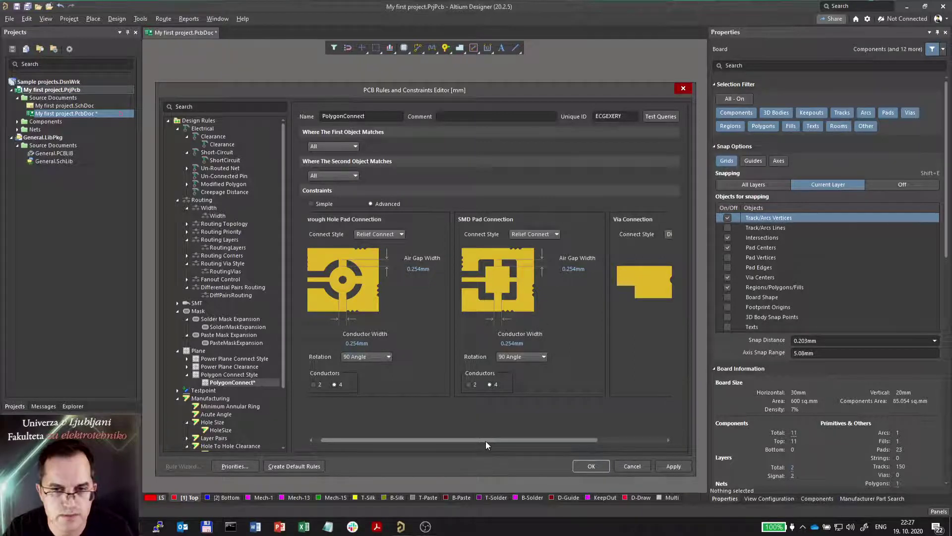
drag(486, 442, 590, 374)
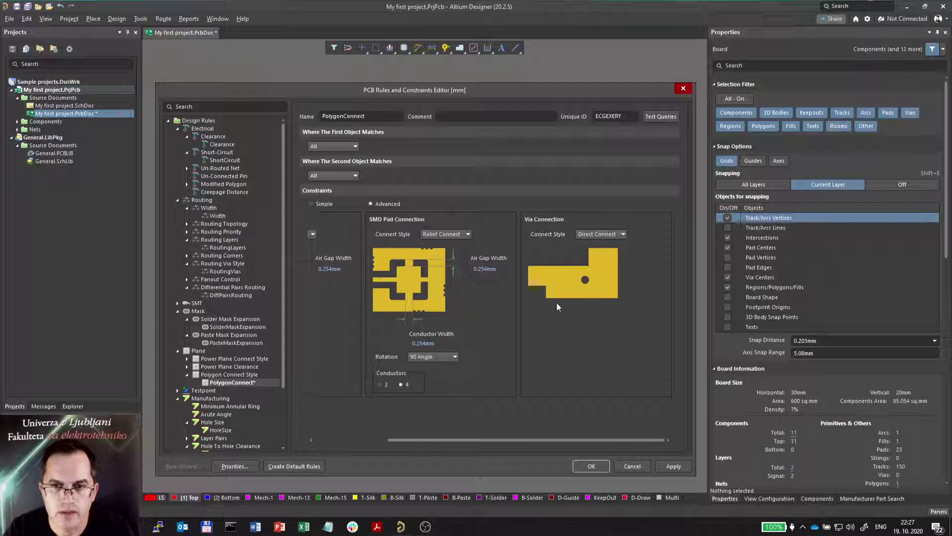
click(593, 466)
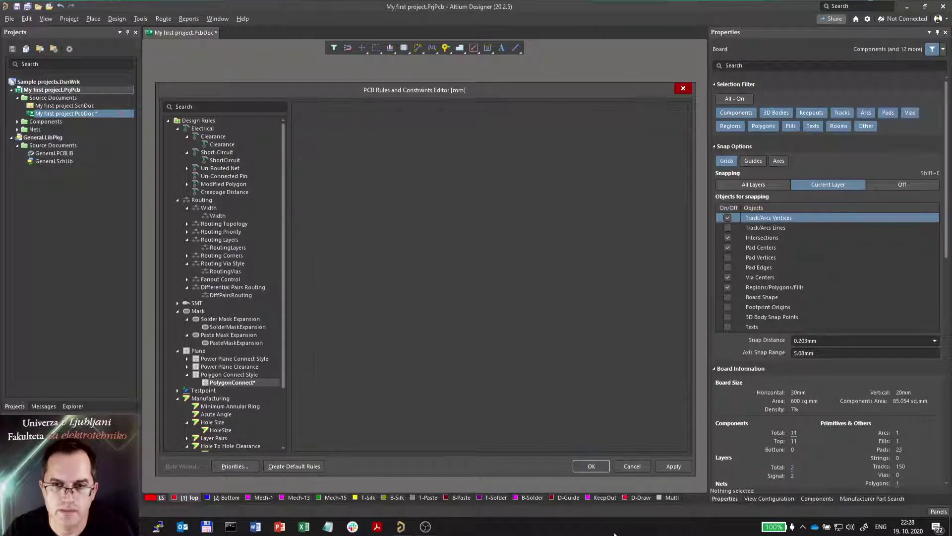
Back on the PCB canvas, dismiss a stray context menu and right-click for the Polygon Pours > Repour All option.
right_click(615, 535)
click(581, 478)
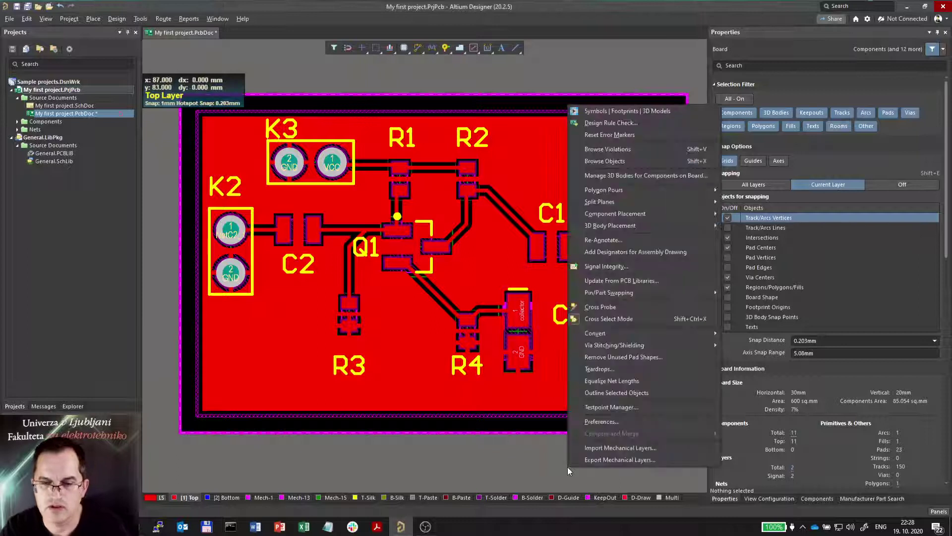
right_click(567, 467)
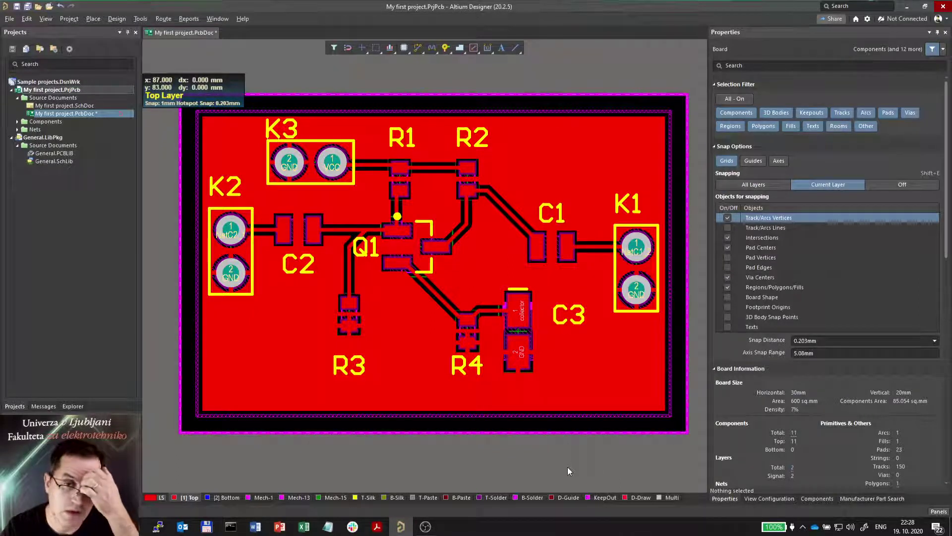